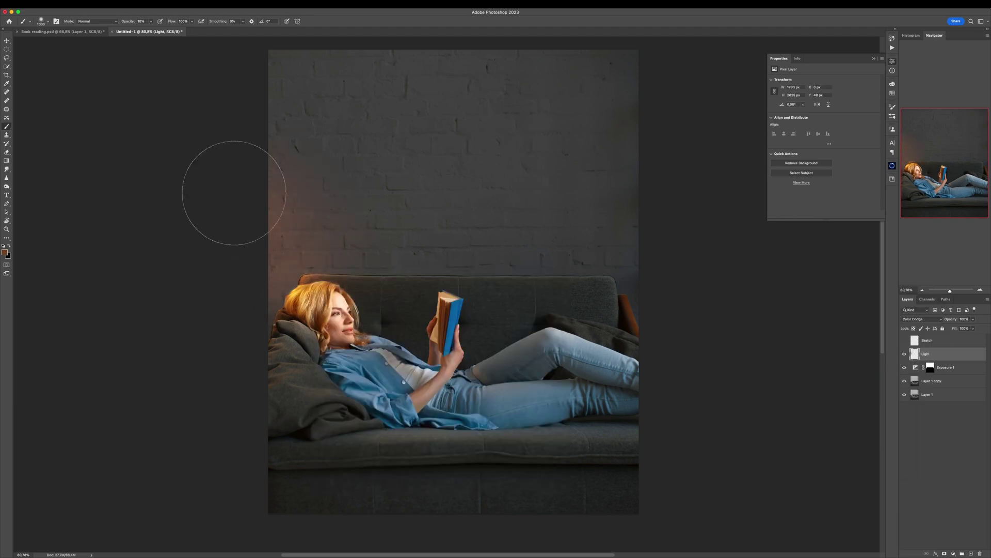
Paint a warm golden glow beside the woman's head on a Linear Dodge (Add) layer named Light 02
{"action": "type", "text": "2"}
{"action": "key", "text": "Return"}
{"action": "left_click", "coordinate": [5, 252]}
{"action": "left_click", "coordinate": [821, 125]}
{"action": "left_click", "coordinate": [922, 319]}
{"action": "left_click", "coordinate": [922, 386]}
{"action": "left_click_drag", "start_coordinate": [289, 243], "coordinate": [278, 303]}
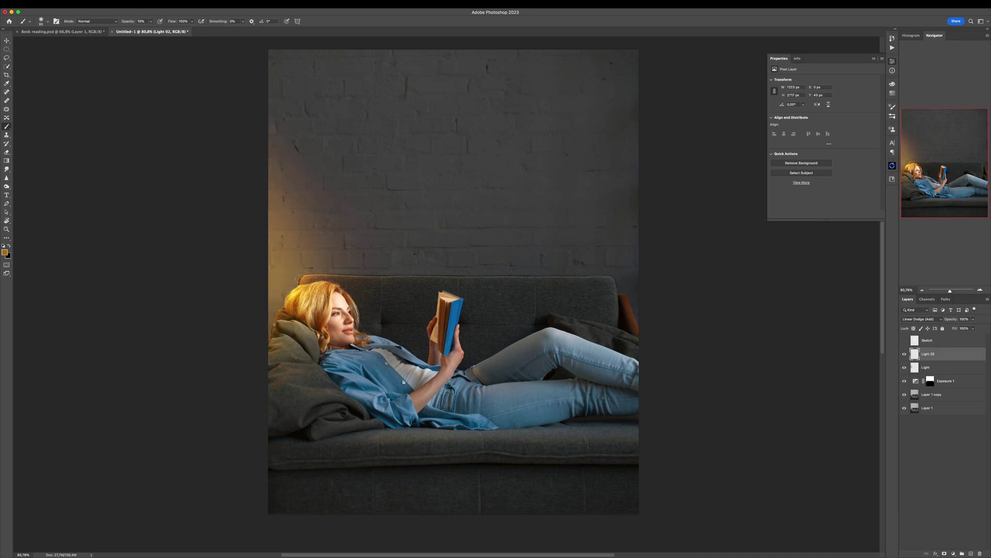
Apply the Camera Raw Filter to Layer 1 copy with contrast +14 and shadows +25
{"action": "scroll", "coordinate": [279, 277], "scroll_direction": "up", "scroll_amount": 5}
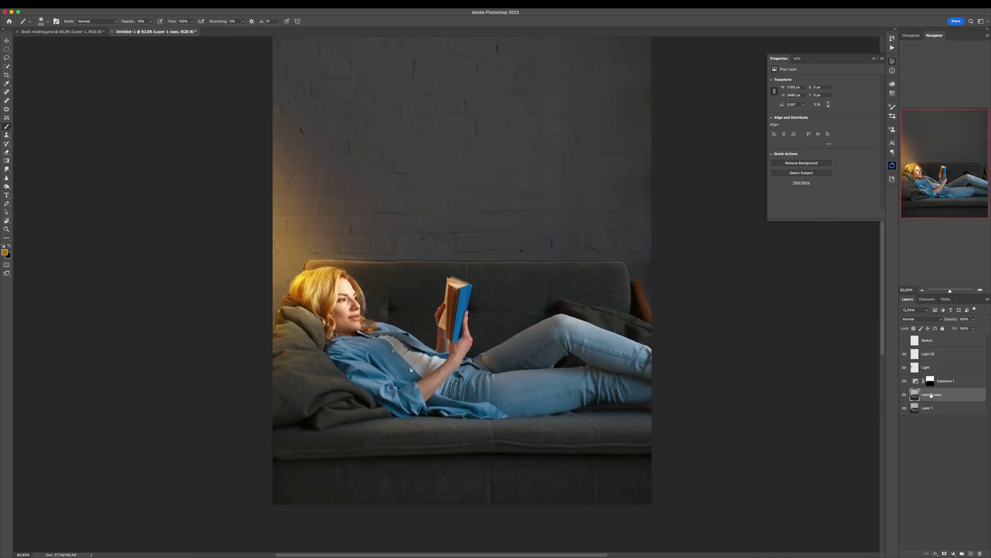
{"action": "key", "text": "super+shift+a"}
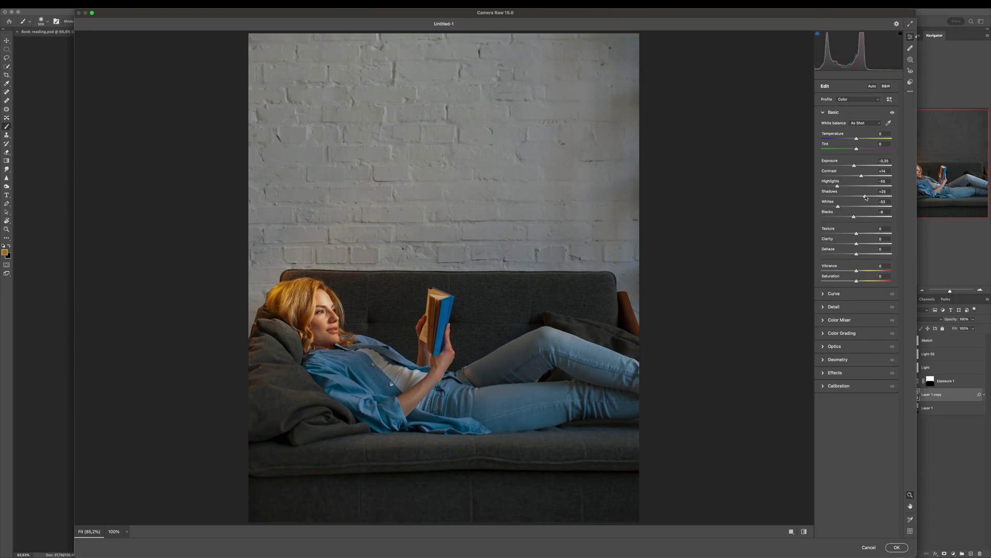
{"action": "key", "text": "Return"}
Rename the sailing ship's layer as Ship and shift the ship slightly towards the right edge of the photo
{"action": "left_click", "coordinate": [916, 356]}
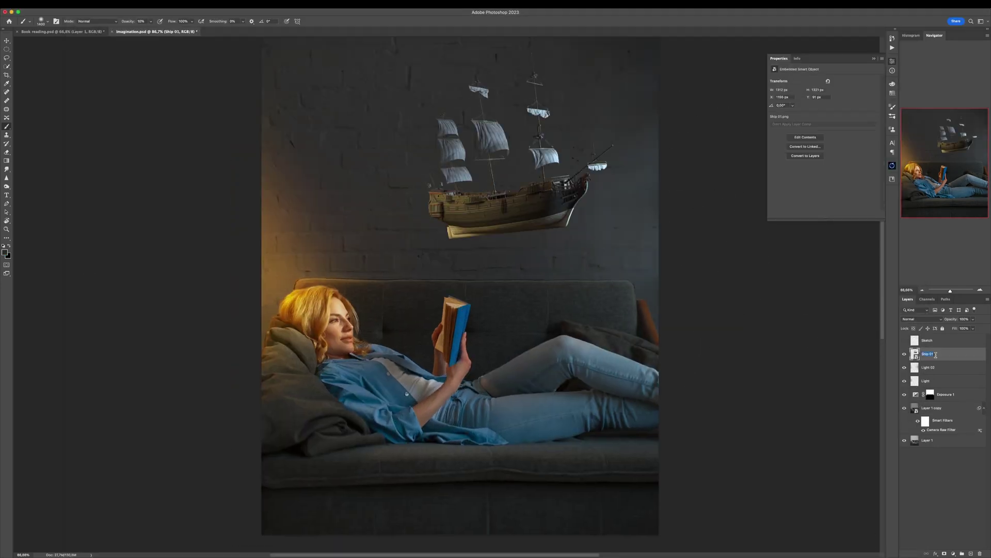
{"action": "left_click", "coordinate": [907, 367]}
{"action": "left_click_drag", "start_coordinate": [640, 256], "coordinate": [641, 256]}
Ready the Brush tool with a smaller tip for retouching the Light layer
{"action": "key", "text": "b"}
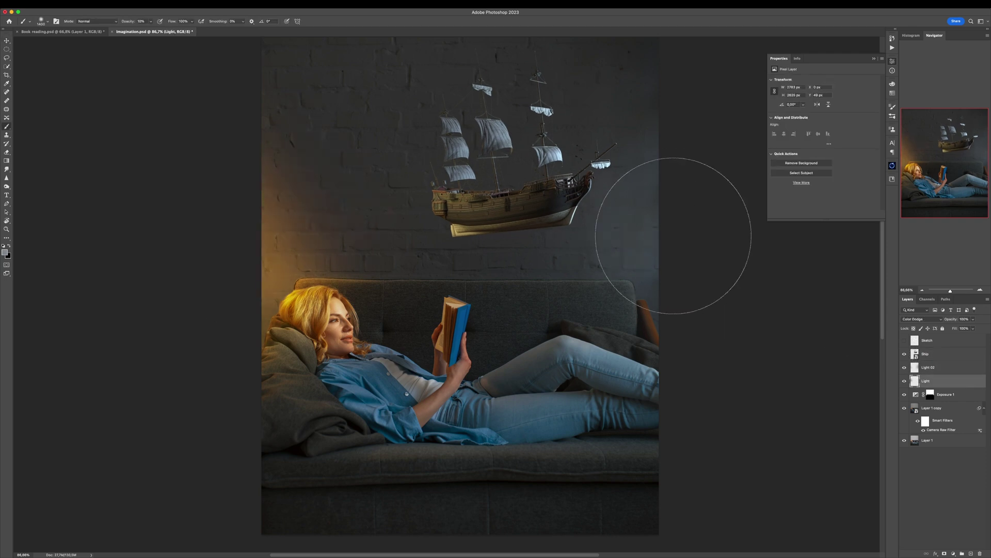
{"action": "key", "text": "bracketleft"}
{"action": "key", "text": "bracketleft"}
{"action": "key", "text": "bracketleft"}
{"action": "key", "text": "bracketleft"}
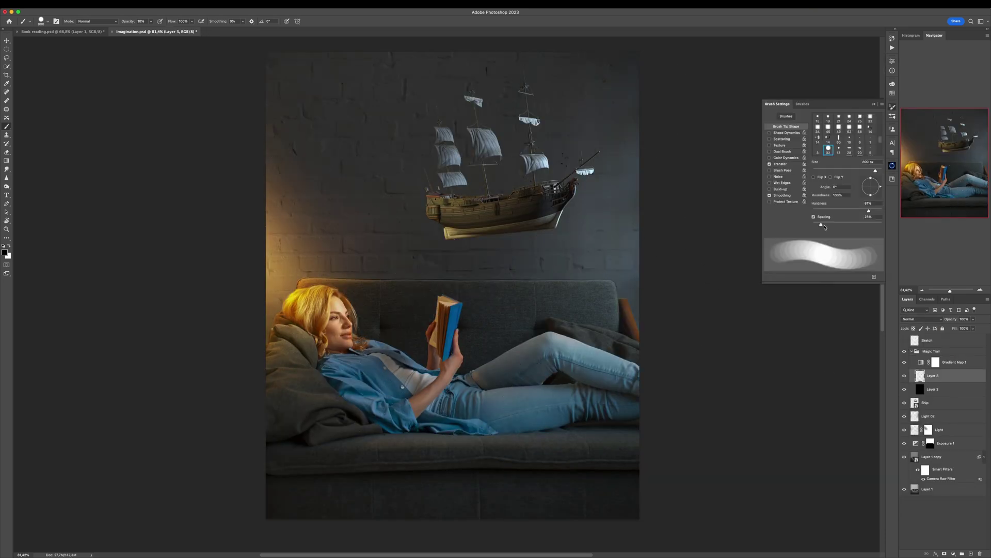
Paint a curved glowing trail between the ship's hull and the book on Layer 3 of the Magic Trail group with a small brush
{"action": "key", "text": "bracketleft"}
{"action": "key", "text": "bracketleft"}
{"action": "key", "text": "bracketleft"}
{"action": "key", "text": "bracketleft"}
{"action": "key", "text": "bracketleft"}
{"action": "key", "text": "bracketleft"}
{"action": "key", "text": "3"}
{"action": "left_click", "coordinate": [443, 325]}
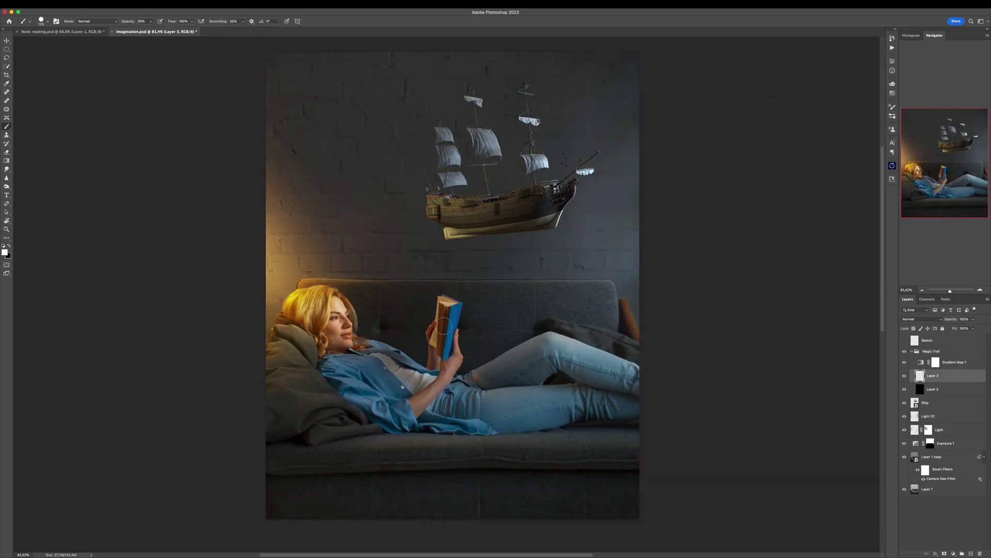
{"action": "left_click_drag", "start_coordinate": [565, 217], "coordinate": [423, 334]}
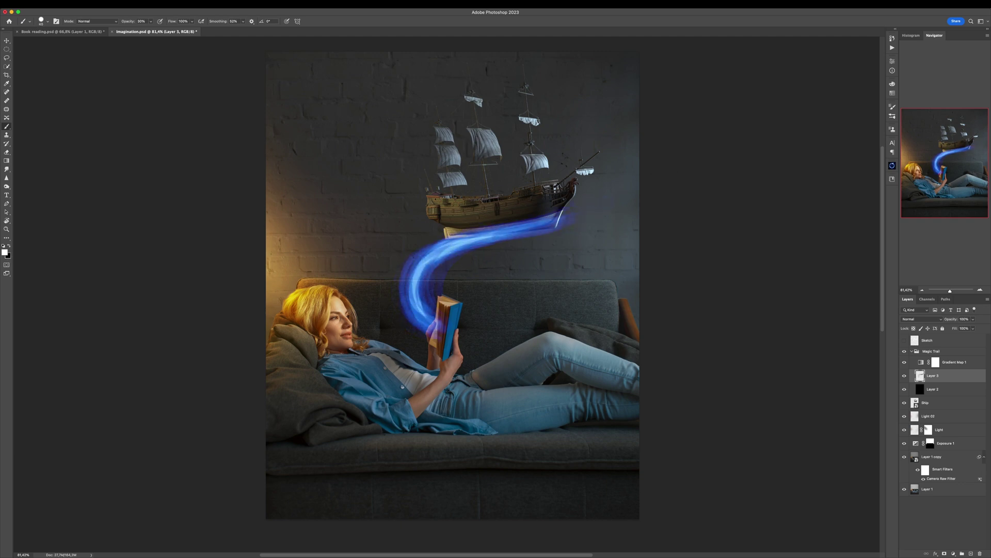
{"action": "key", "text": "0"}
{"action": "scroll", "coordinate": [411, 311], "scroll_direction": "up", "scroll_amount": 3}
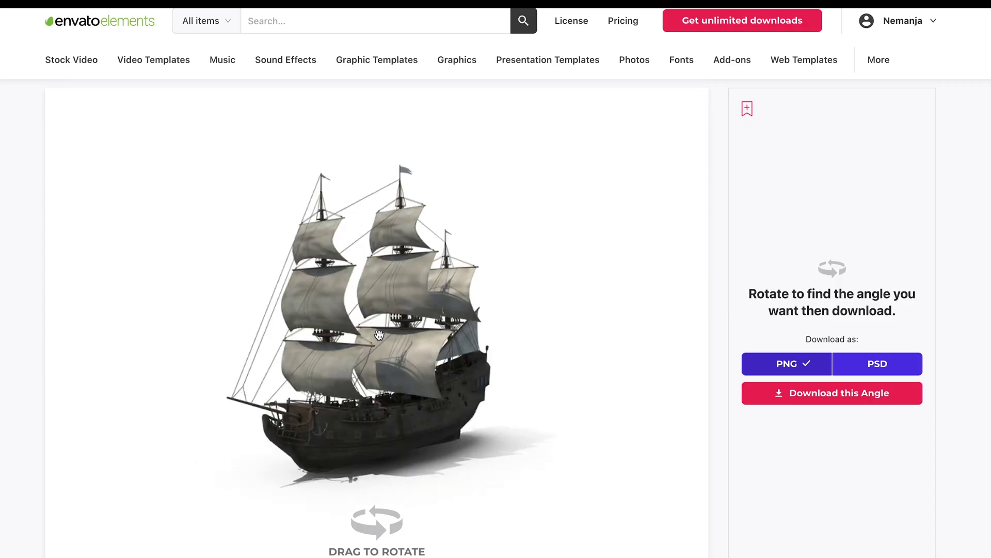
On Envato Elements, rotate the 3D sailing ship to examine it from another angle
{"action": "left_click_drag", "start_coordinate": [379, 335], "coordinate": [341, 389]}
{"action": "scroll", "coordinate": [384, 332], "scroll_direction": "down", "scroll_amount": 1}
{"action": "scroll", "coordinate": [341, 388], "scroll_direction": "up", "scroll_amount": 1}
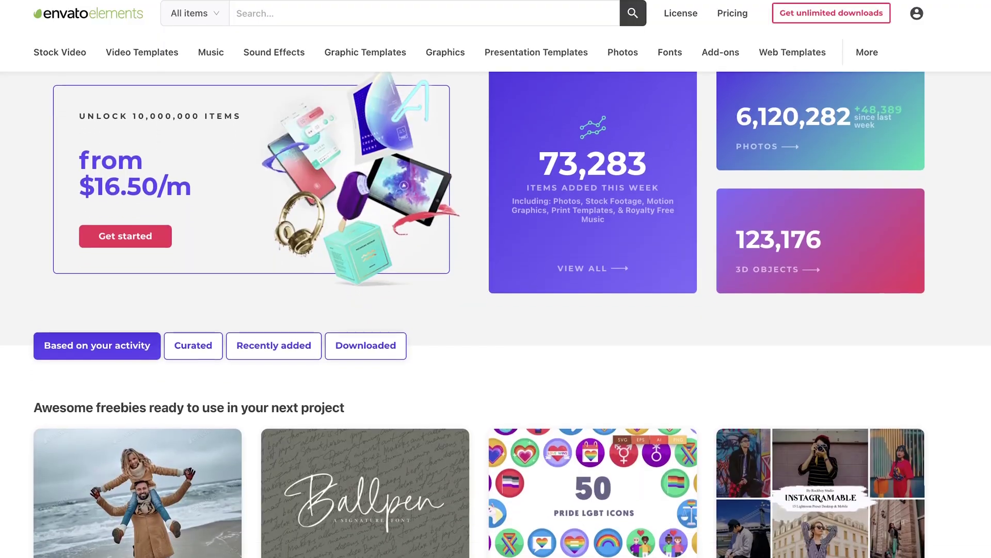
Browse the Envato Elements home page and its photo and music listings
{"action": "scroll", "coordinate": [496, 314], "scroll_direction": "down", "scroll_amount": 5}
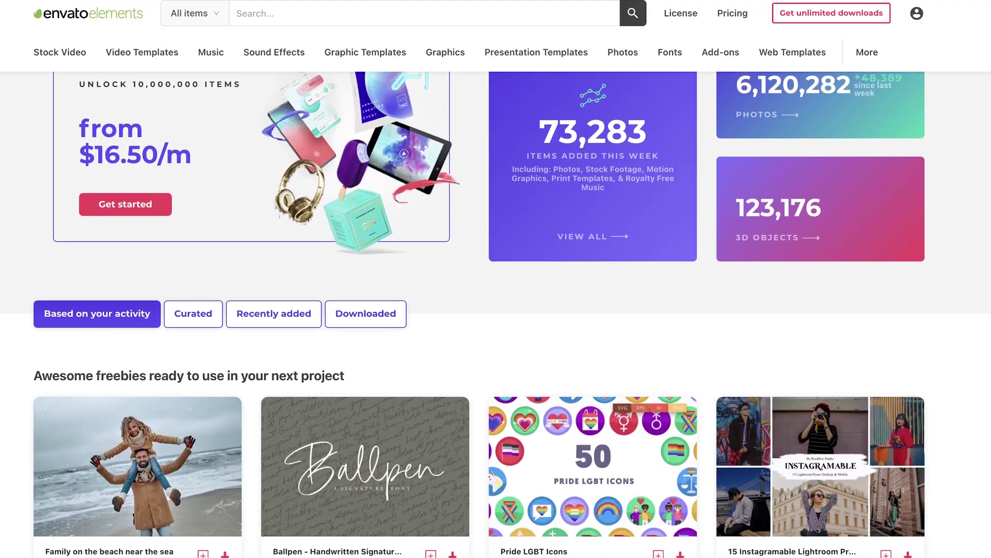
{"action": "scroll", "coordinate": [496, 315], "scroll_direction": "down", "scroll_amount": 3}
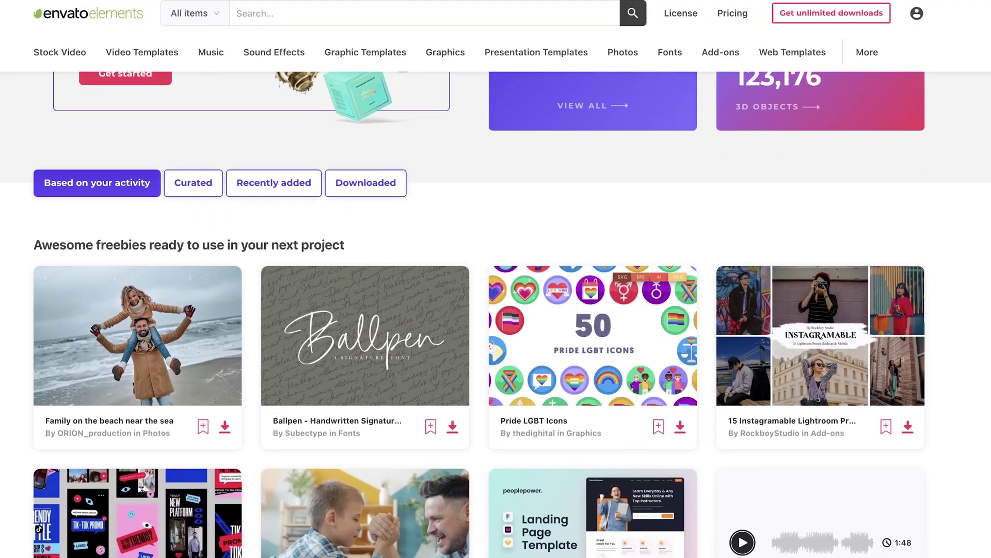
{"action": "scroll", "coordinate": [496, 315], "scroll_direction": "down", "scroll_amount": 4}
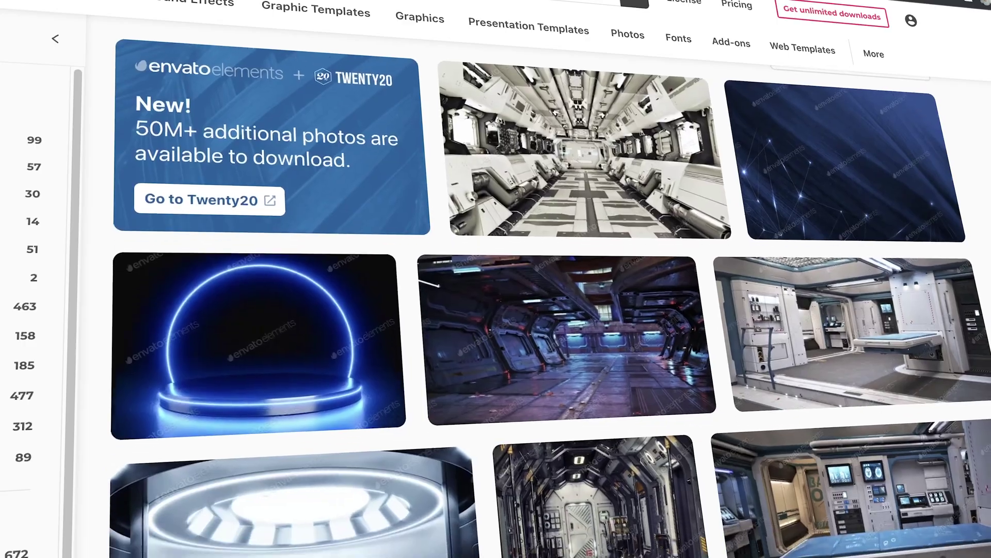
{"action": "scroll", "coordinate": [496, 310], "scroll_direction": "down", "scroll_amount": 5}
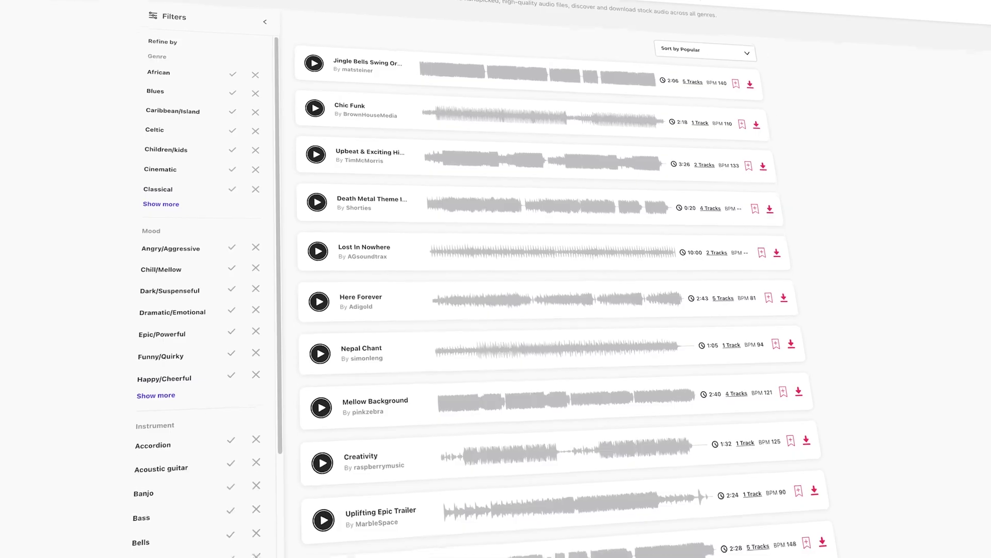
{"action": "scroll", "coordinate": [496, 310], "scroll_direction": "down", "scroll_amount": 3}
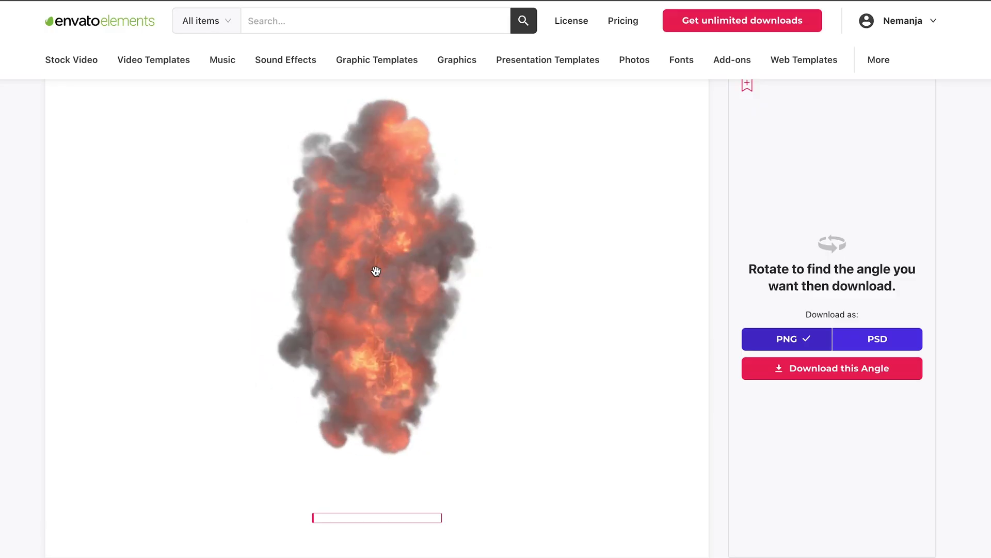
Rotate the 3D explosion, pirate ship and cannon models, and look through the 3D skeleton pirate listings
{"action": "left_click_drag", "start_coordinate": [376, 271], "coordinate": [324, 268]}
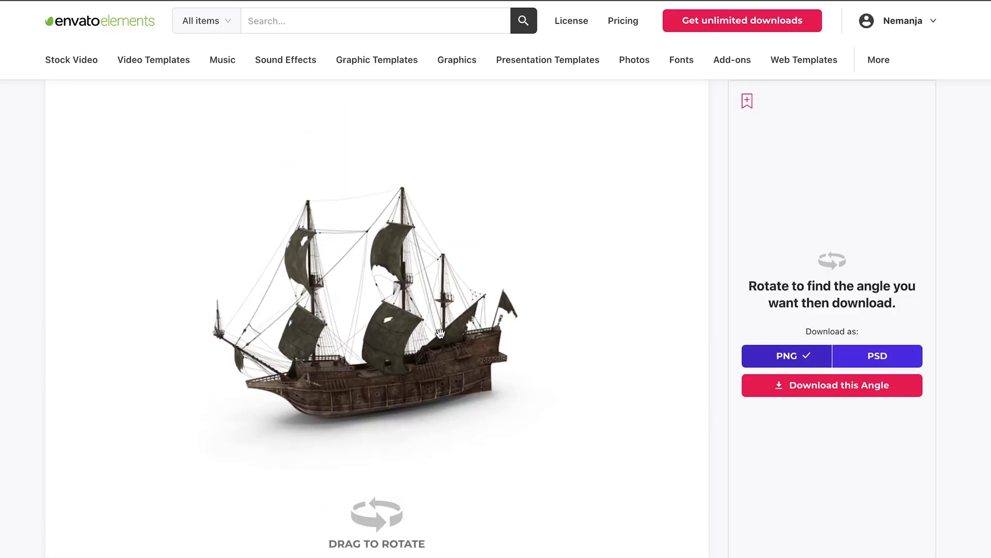
{"action": "left_click_drag", "start_coordinate": [434, 330], "coordinate": [462, 317]}
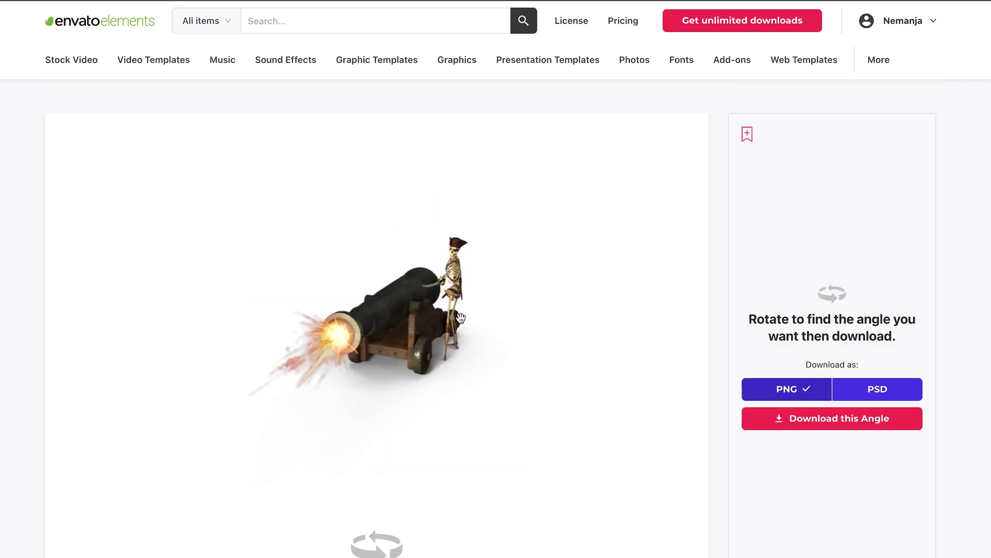
{"action": "left_click_drag", "start_coordinate": [464, 320], "coordinate": [491, 323]}
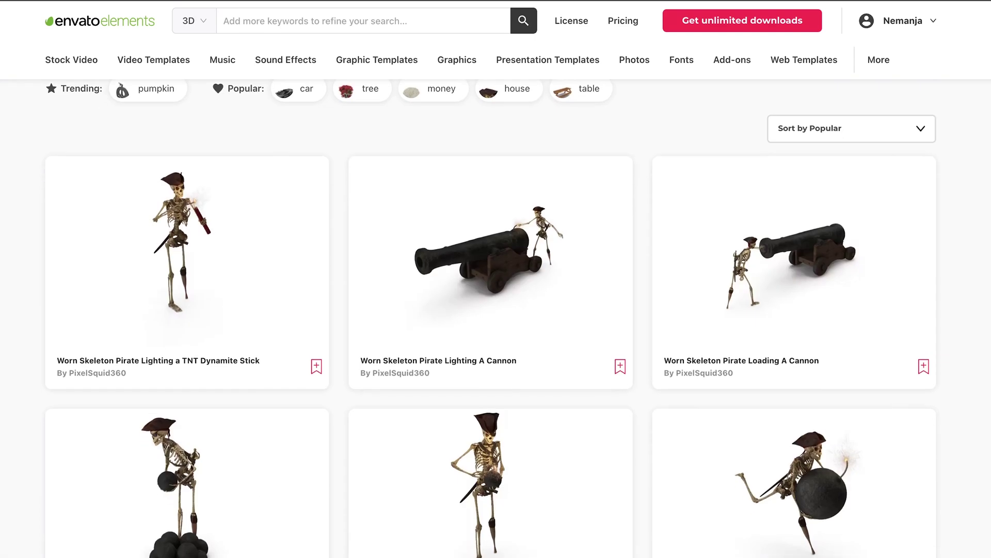
{"action": "scroll", "coordinate": [491, 318], "scroll_direction": "down", "scroll_amount": 6}
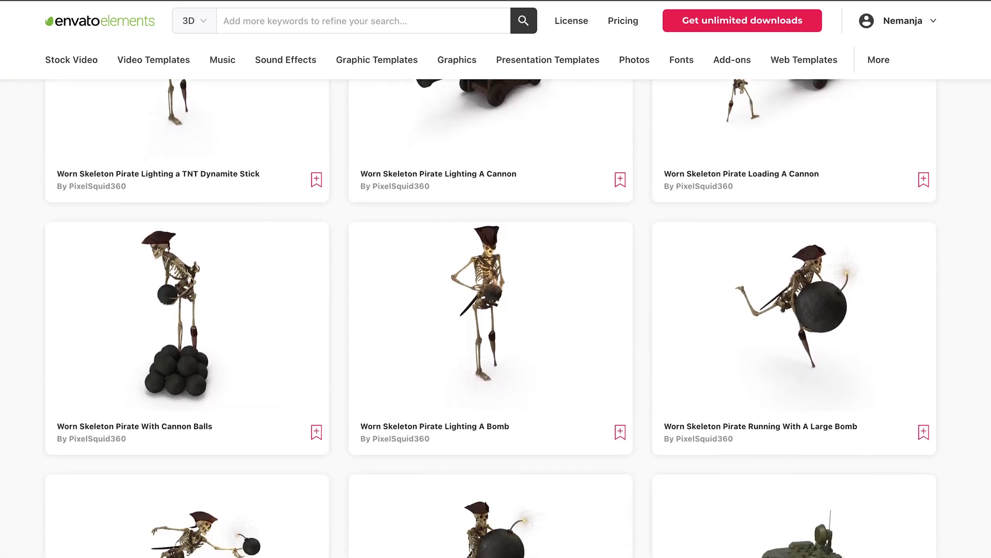
{"action": "scroll", "coordinate": [491, 318], "scroll_direction": "down", "scroll_amount": 6}
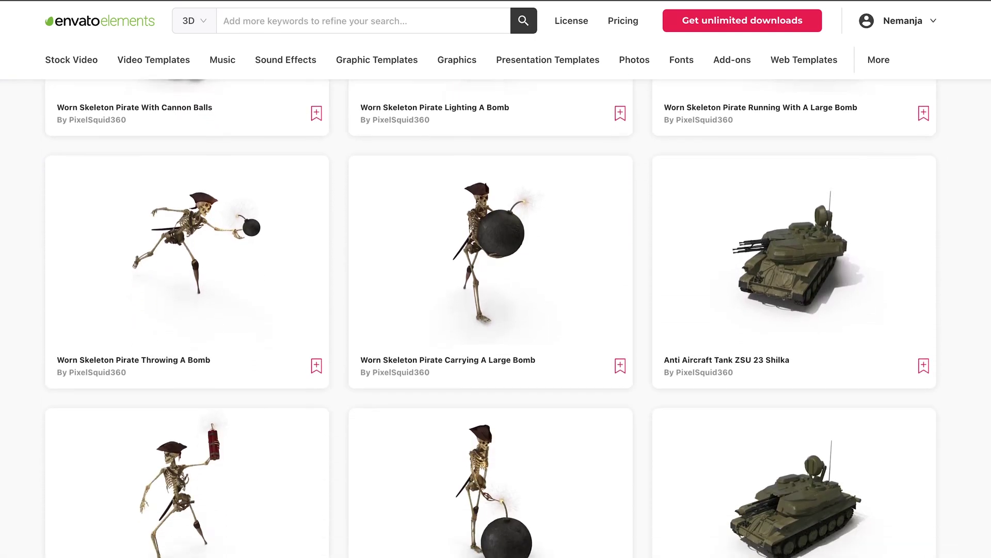
{"action": "scroll", "coordinate": [491, 318], "scroll_direction": "down", "scroll_amount": 4}
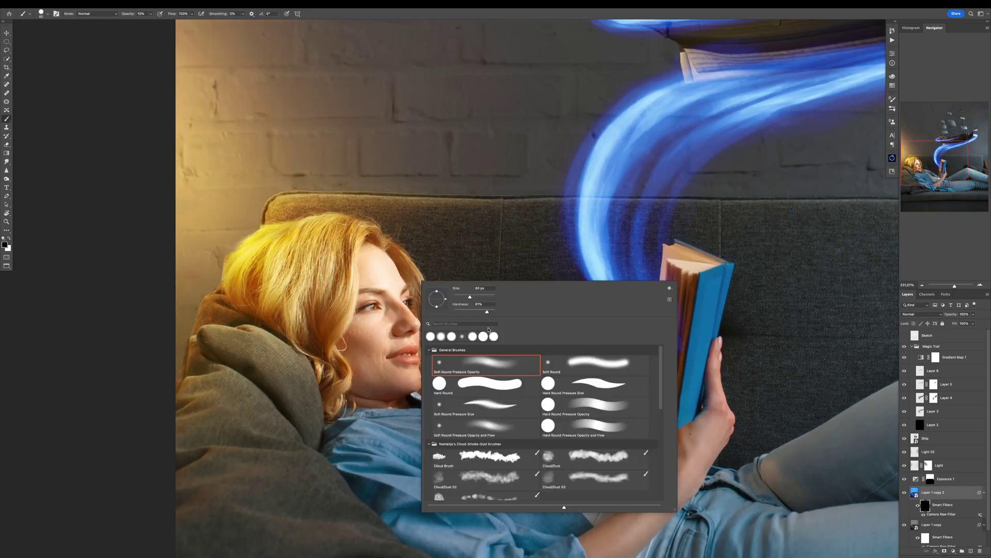
In Photoshop, paint blue light onto the woman's face and shirt through the smart filter mask of Layer 1 copy 2
{"action": "key", "text": "Return"}
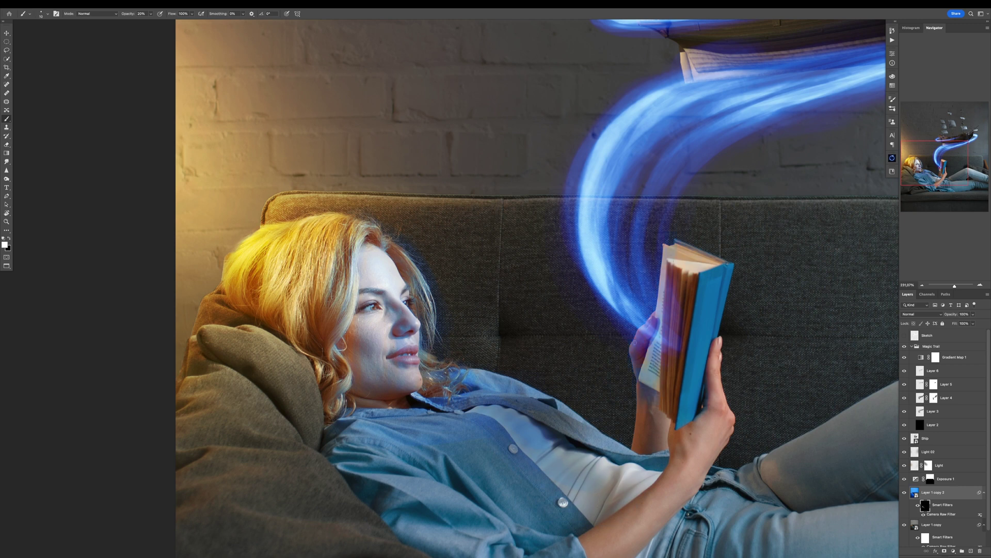
{"action": "right_click", "coordinate": [628, 432]}
{"action": "key", "text": "Return"}
{"action": "key", "text": "0"}
{"action": "left_click_drag", "start_coordinate": [625, 464], "coordinate": [573, 465]}
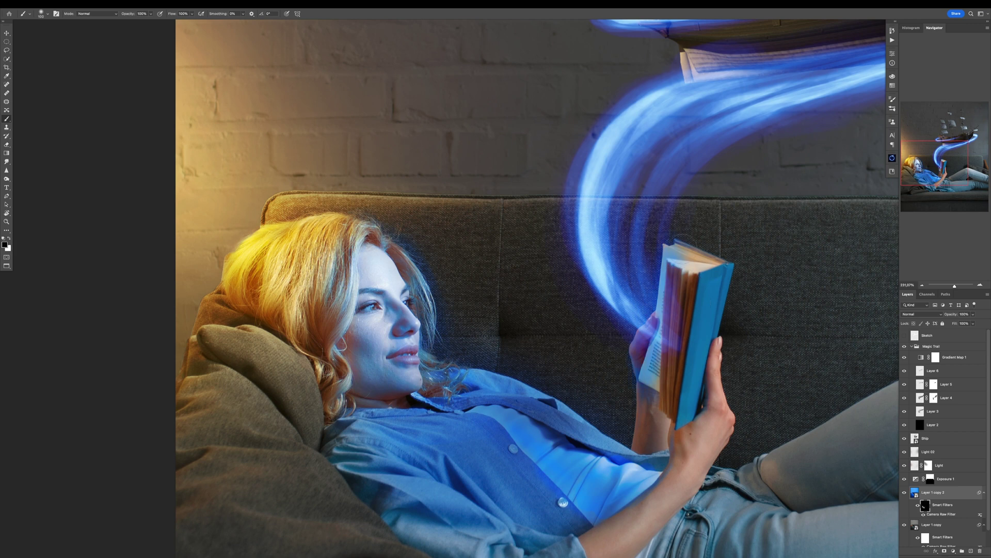
Soften the blue light across the woman's white top on the filter mask, using 40% brush opacity
{"action": "key", "text": "x"}
{"action": "key", "text": "4"}
{"action": "left_click_drag", "start_coordinate": [641, 461], "coordinate": [573, 465]}
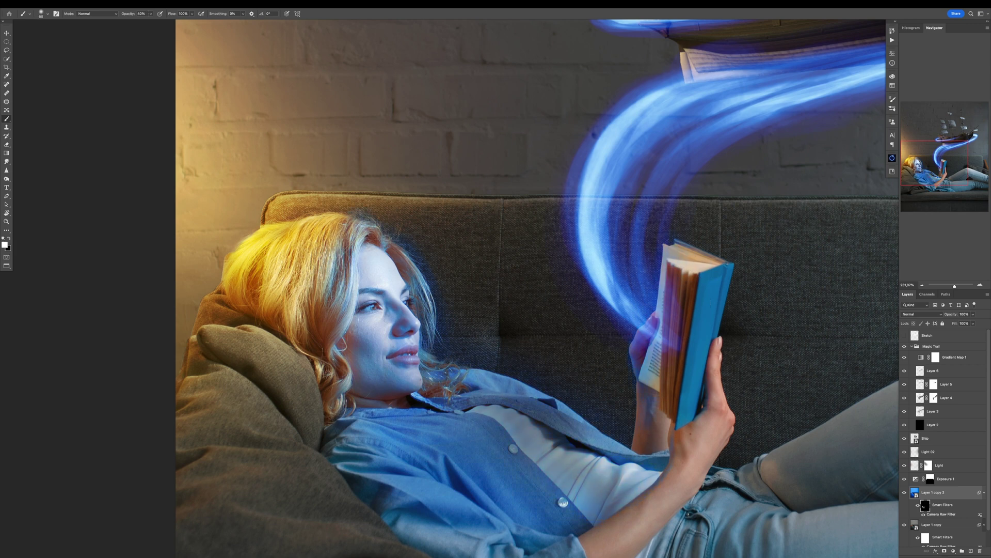
Re-edit the Camera Raw Filter on Layer 1 copy 2 to make the light on the face brighter and paler blue
{"action": "key", "text": "x"}
{"action": "double_click", "coordinate": [941, 513]}
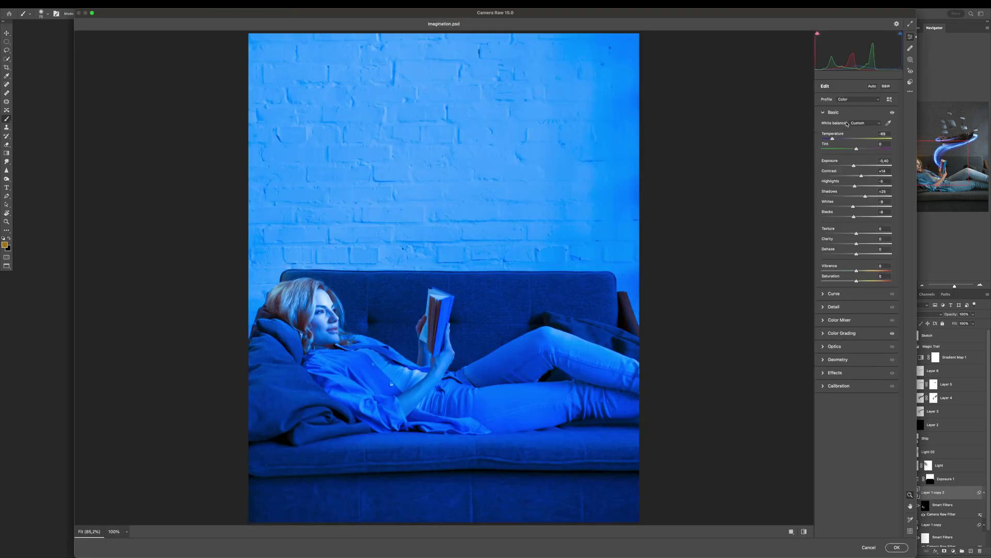
{"action": "left_click", "coordinate": [925, 544]}
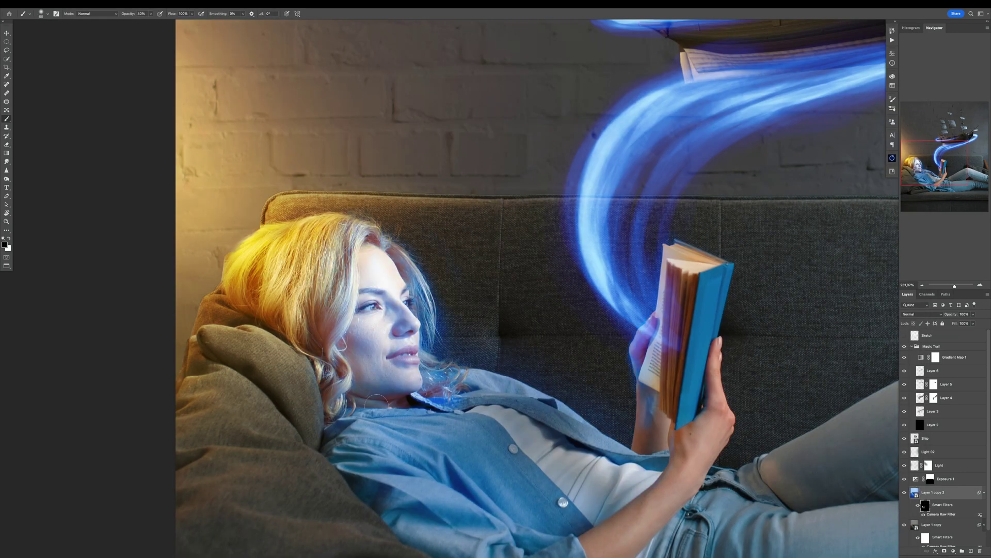
Add a darkening Curves adjustment layer with a black mask above Layer 1 copy 2 and reduce the brush size
{"action": "scroll", "coordinate": [593, 357], "scroll_direction": "down", "scroll_amount": 3}
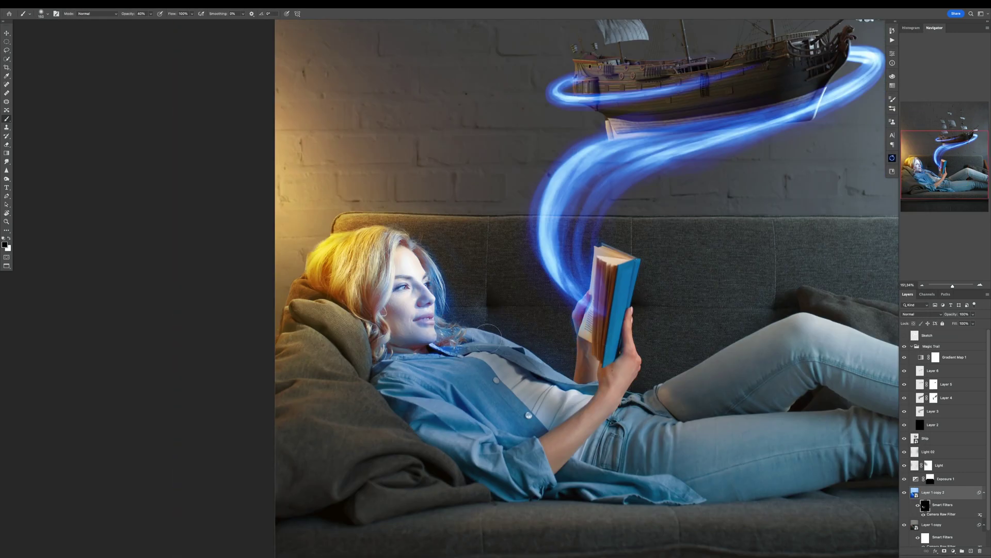
{"action": "scroll", "coordinate": [490, 336], "scroll_direction": "down", "scroll_amount": 2}
{"action": "scroll", "coordinate": [344, 297], "scroll_direction": "up", "scroll_amount": 4}
{"action": "key", "text": "bracketleft"}
{"action": "key", "text": "bracketleft"}
{"action": "key", "text": "bracketleft"}
{"action": "key", "text": "F2"}
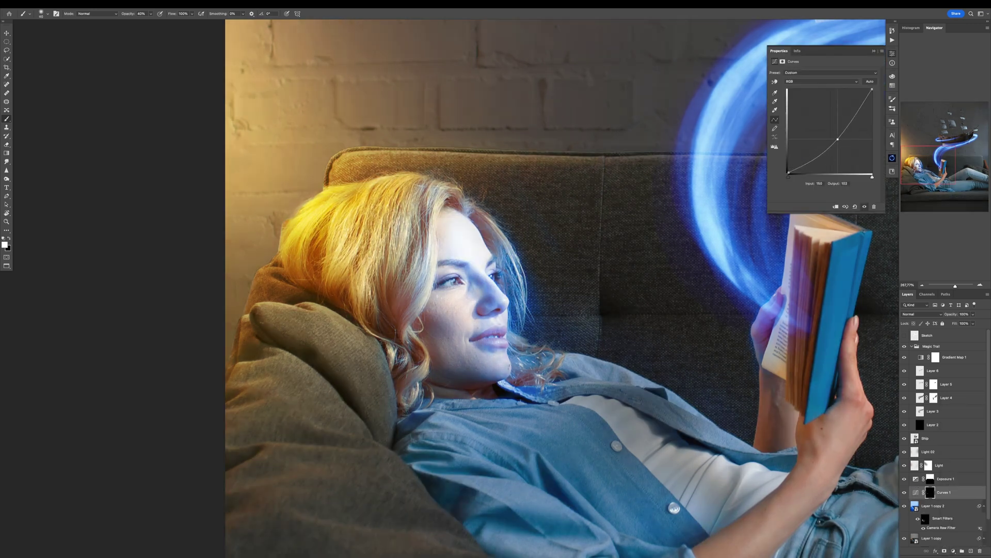
Paint shadows around the woman through the Curves 1 mask with a larger brush and reselect the layer below
{"action": "scroll", "coordinate": [511, 364], "scroll_direction": "down", "scroll_amount": 5}
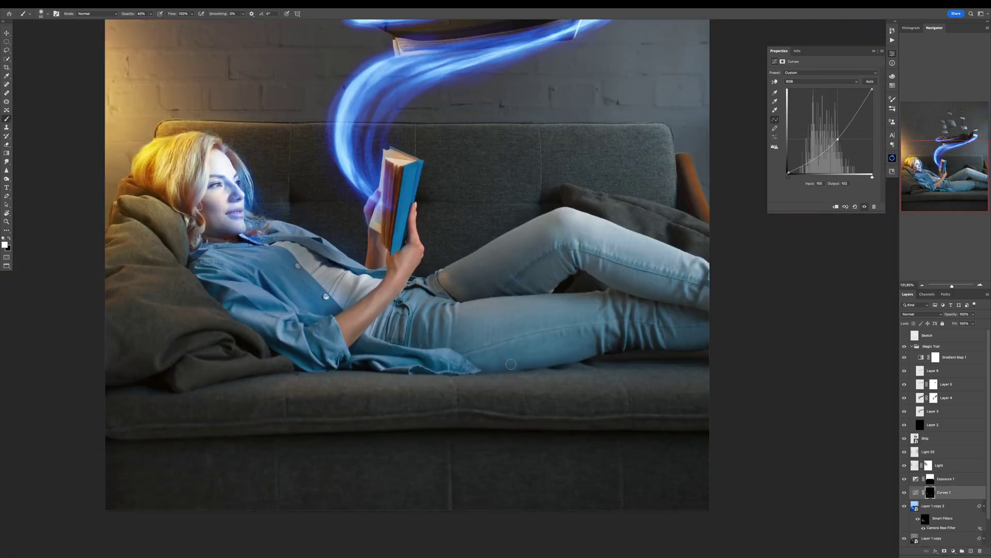
{"action": "key", "text": "bracketright"}
{"action": "key", "text": "bracketright"}
{"action": "key", "text": "bracketright"}
{"action": "key", "text": "bracketright"}
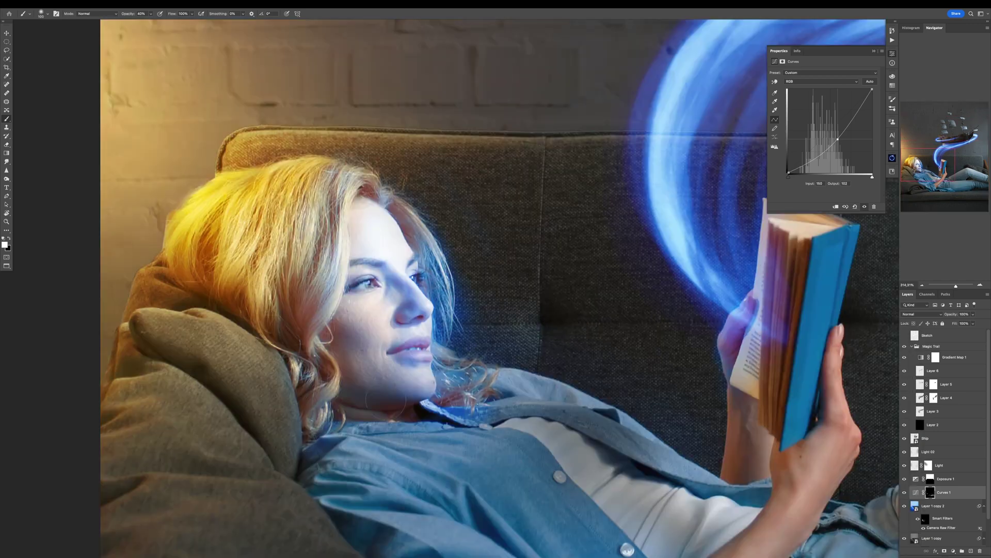
{"action": "key", "text": "alt+bracketleft"}
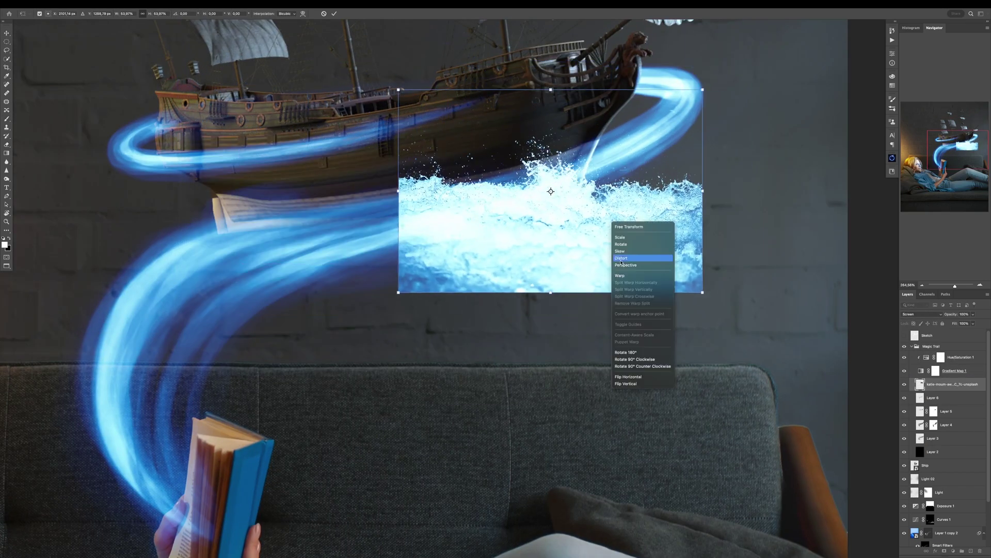
Distort the water splash along the trail under the ship's bow and paint it in through its layer mask
{"action": "left_click", "coordinate": [622, 258]}
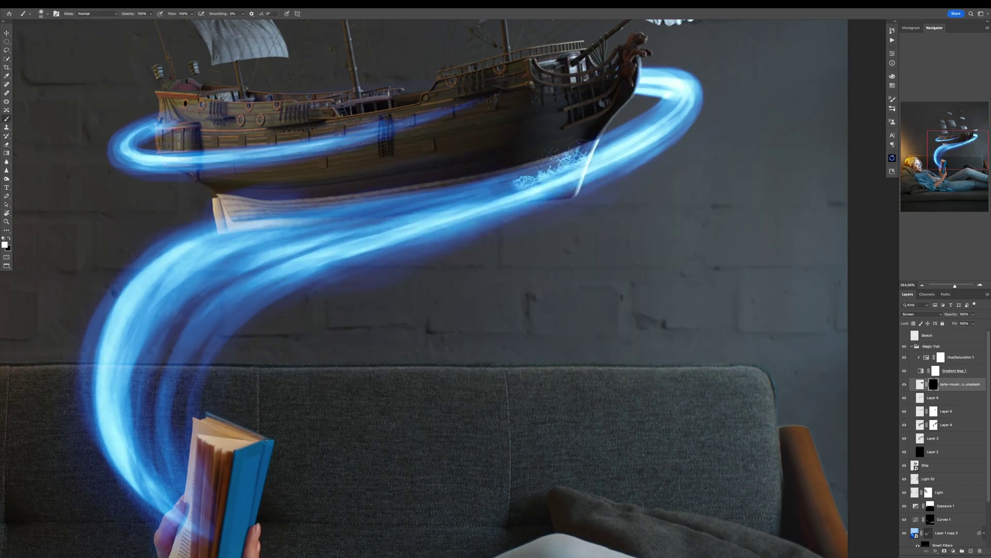
{"action": "left_click_drag", "start_coordinate": [584, 148], "coordinate": [599, 162]}
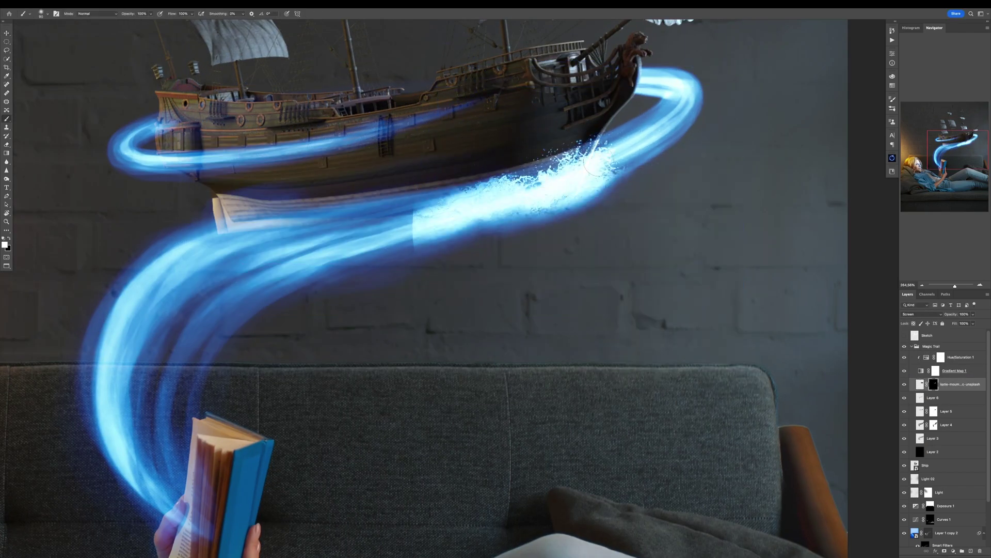
{"action": "key", "text": "x"}
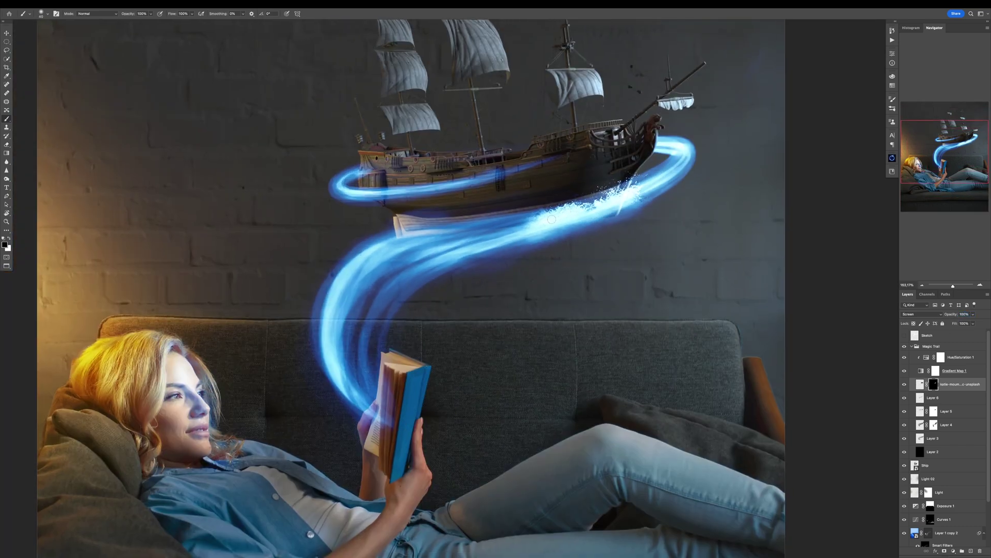
Set the placed ocean wave photo's blend mode to Normal and position the wave along the trail under the ship's bow
{"action": "key", "text": "Tab"}
{"action": "key", "text": "Tab"}
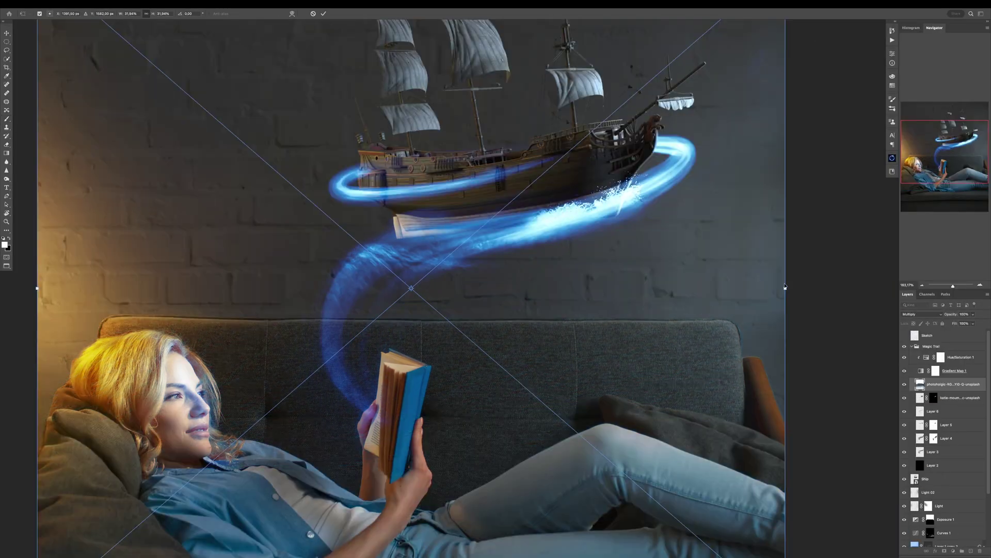
{"action": "left_click", "coordinate": [920, 314]}
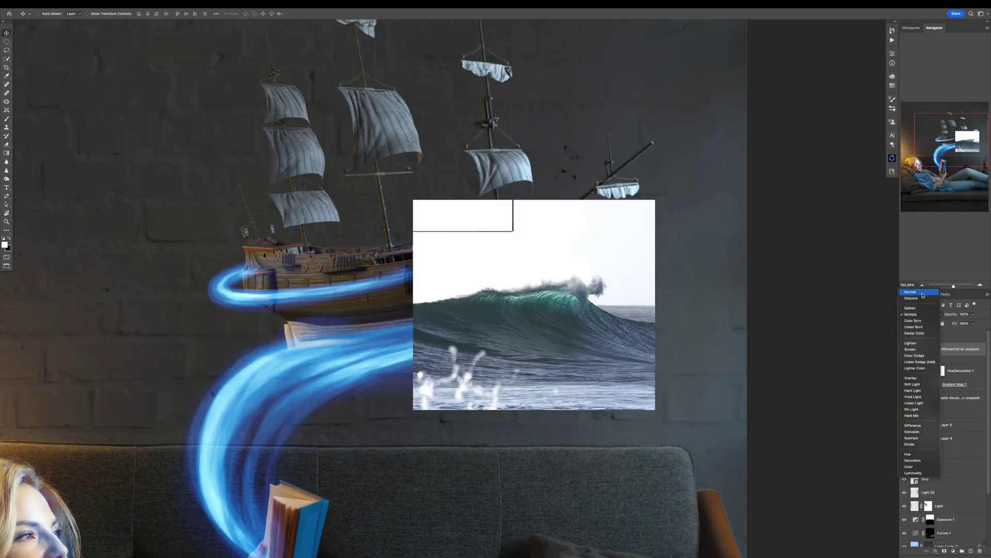
{"action": "left_click", "coordinate": [923, 295]}
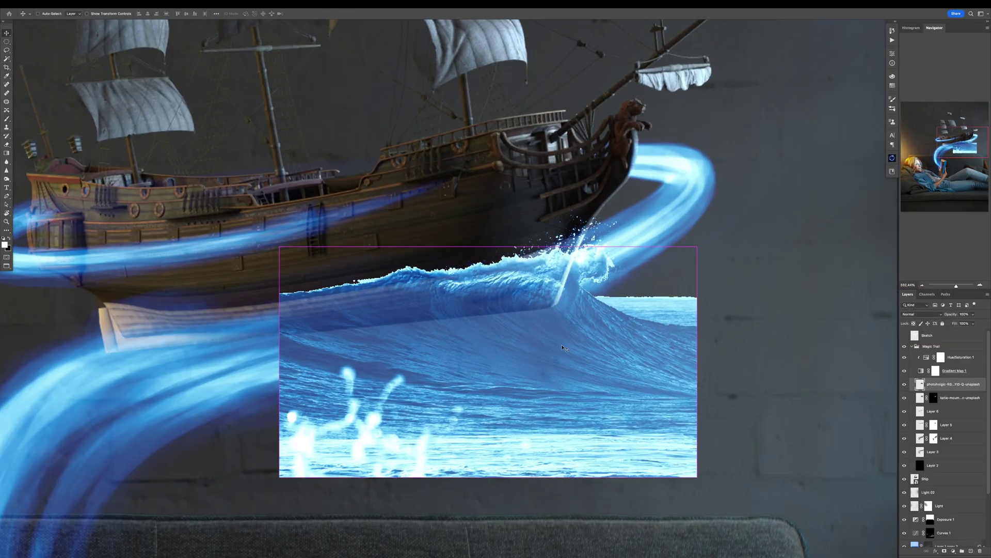
{"action": "left_click_drag", "start_coordinate": [565, 349], "coordinate": [463, 356]}
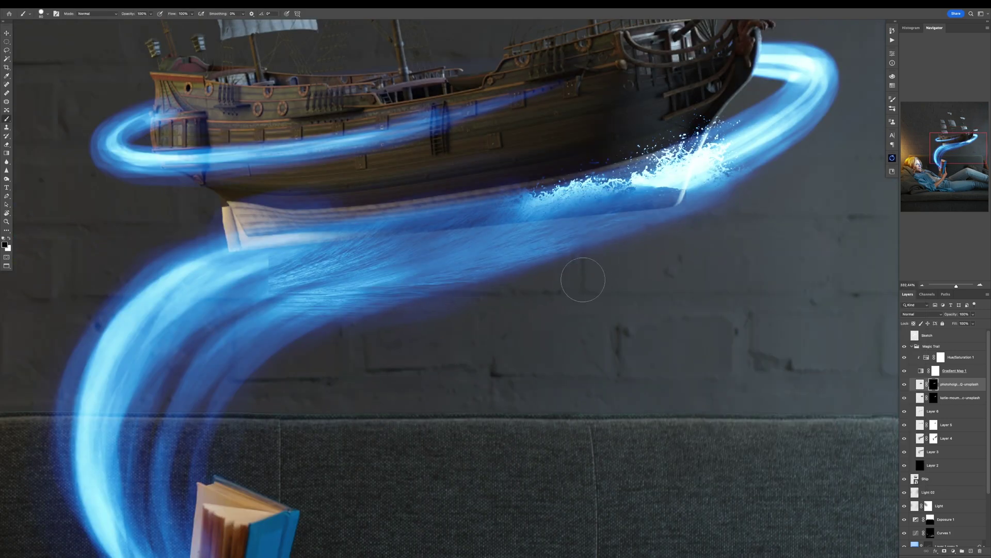
Paint the wave photo into the trail below the ship's hull through its black layer mask, hiding the hard edges
{"action": "left_click", "coordinate": [515, 300], "text": "ctrl"}
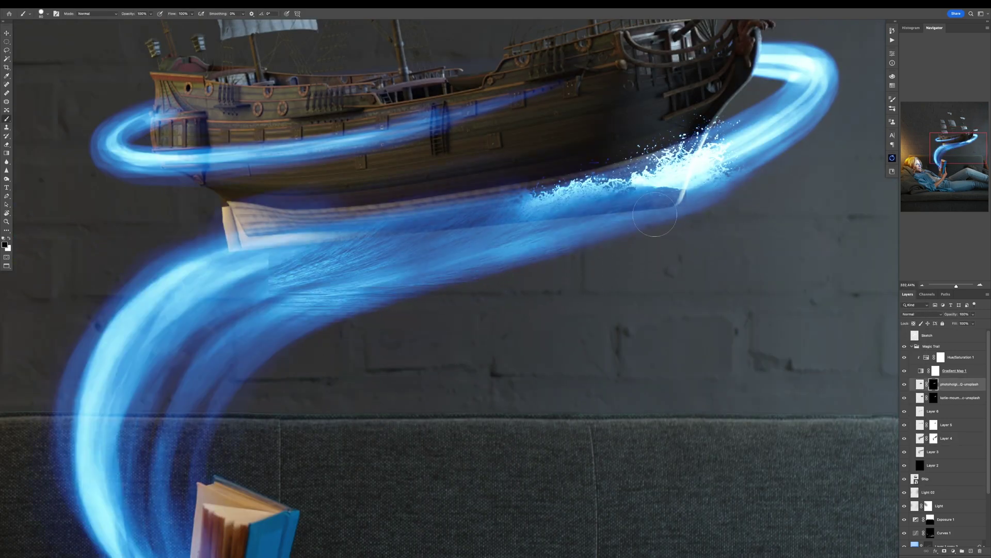
{"action": "right_click", "coordinate": [228, 277]}
{"action": "key", "text": "Escape"}
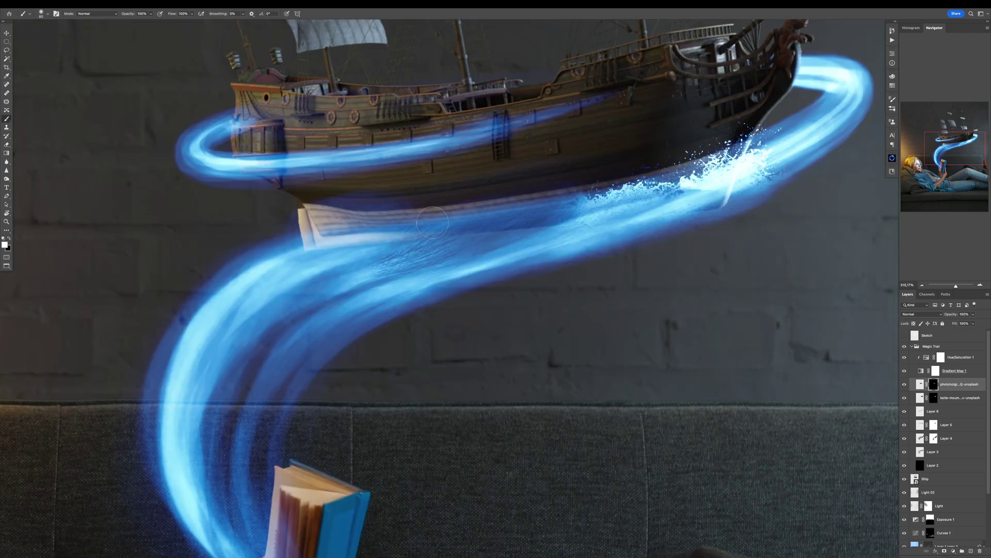
{"action": "mouse_move", "coordinate": [433, 222]}
{"action": "left_mouse_down"}
{"action": "mouse_move", "coordinate": [611, 175]}
{"action": "mouse_move", "coordinate": [441, 150]}
{"action": "left_mouse_up"}
{"action": "key", "text": "x"}
{"action": "scroll", "coordinate": [427, 179], "scroll_direction": "down", "scroll_amount": 3}
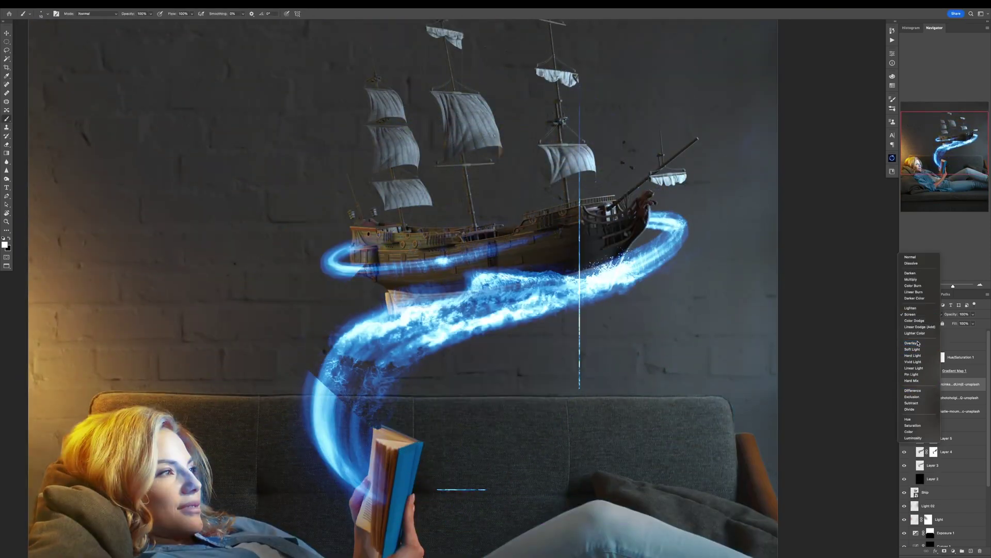
Set the new water texture layer to Overlay and reshape the wave crest along the hull through the wave layer's mask
{"action": "left_click", "coordinate": [910, 343]}
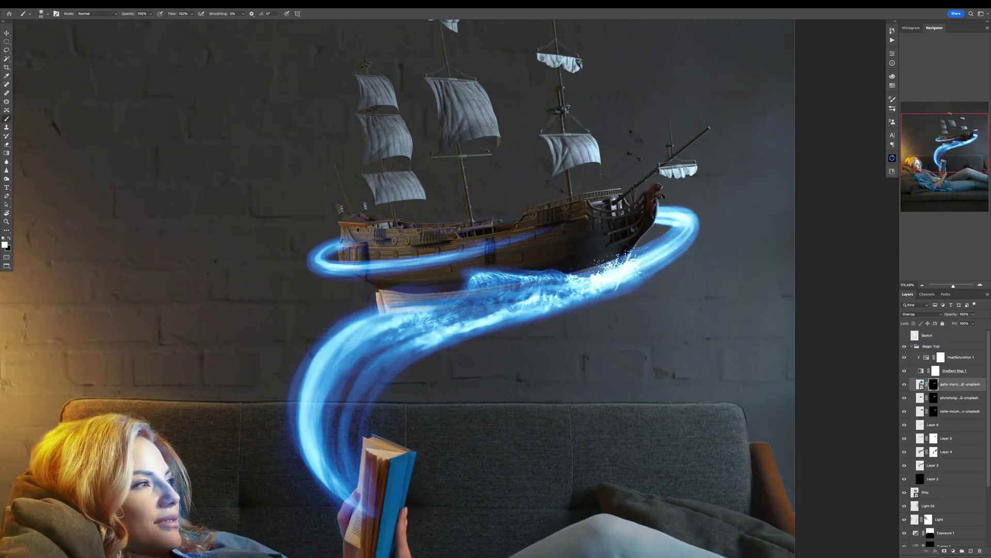
{"action": "scroll", "coordinate": [516, 286], "scroll_direction": "up", "scroll_amount": 5}
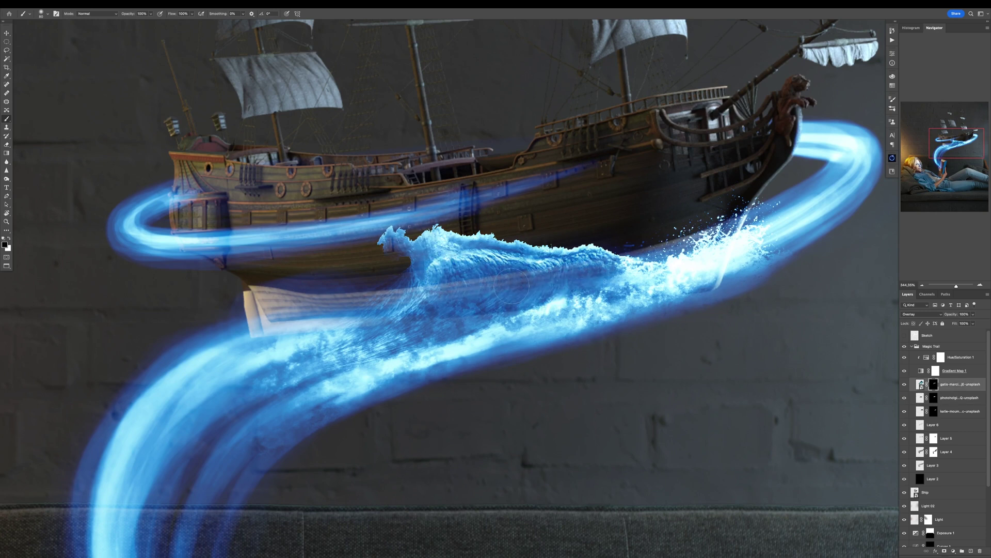
{"action": "key", "text": "alt+bracketleft"}
{"action": "key", "text": "period"}
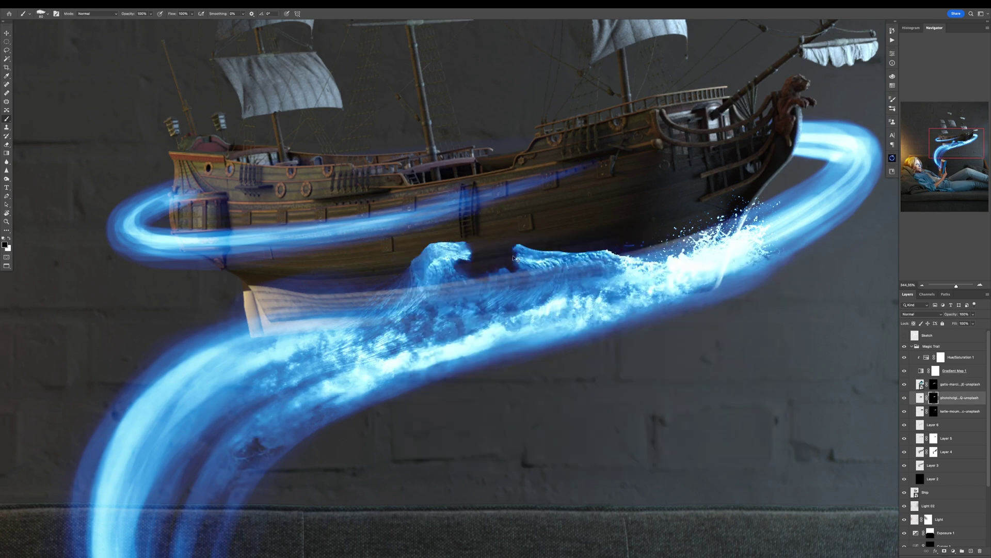
{"action": "left_click_drag", "start_coordinate": [454, 243], "coordinate": [398, 253]}
{"action": "right_click", "coordinate": [566, 239]}
{"action": "key", "text": "Escape"}
{"action": "key", "text": "ctrl+0"}
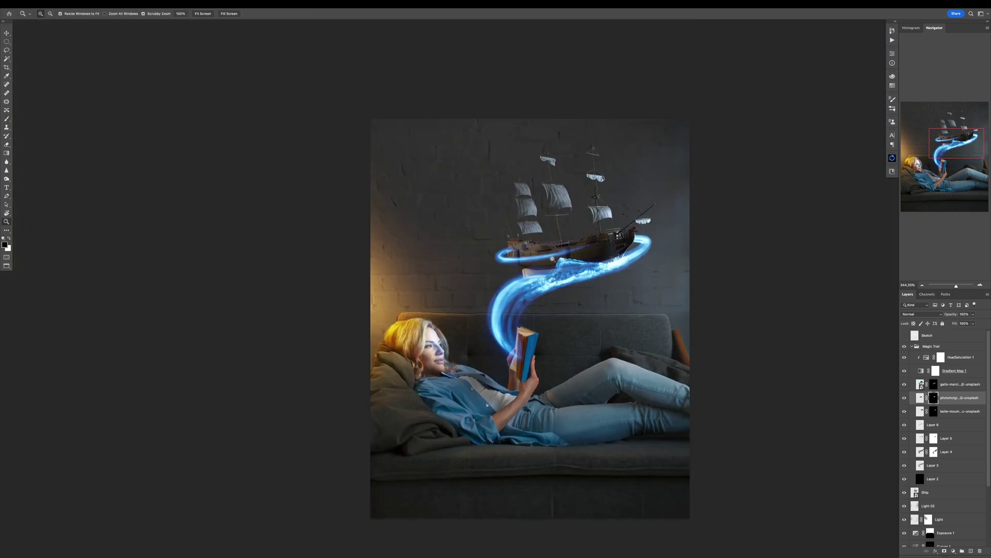
{"action": "scroll", "coordinate": [501, 236], "scroll_direction": "up", "scroll_amount": 5}
{"action": "key", "text": "ctrl+0"}
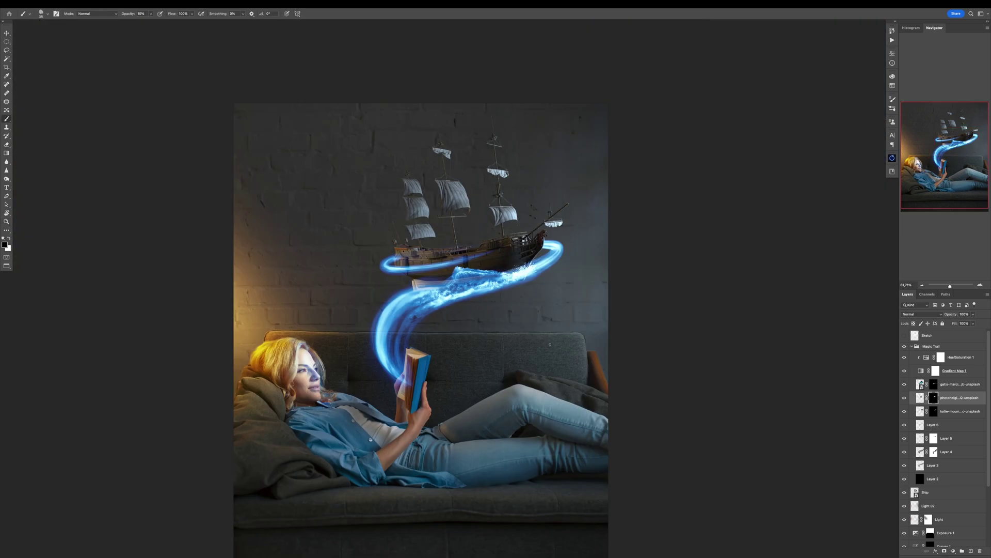
Paint the added Overlay water photo into the trail under the hull through its black mask at 40% brush opacity
{"action": "key", "text": "Tab"}
{"action": "left_click_drag", "start_coordinate": [310, 321], "coordinate": [310, 322]}
{"action": "key", "text": "Tab"}
{"action": "scroll", "coordinate": [421, 310], "scroll_direction": "up", "scroll_amount": 3}
{"action": "left_click_drag", "start_coordinate": [852, 532], "coordinate": [704, 409]}
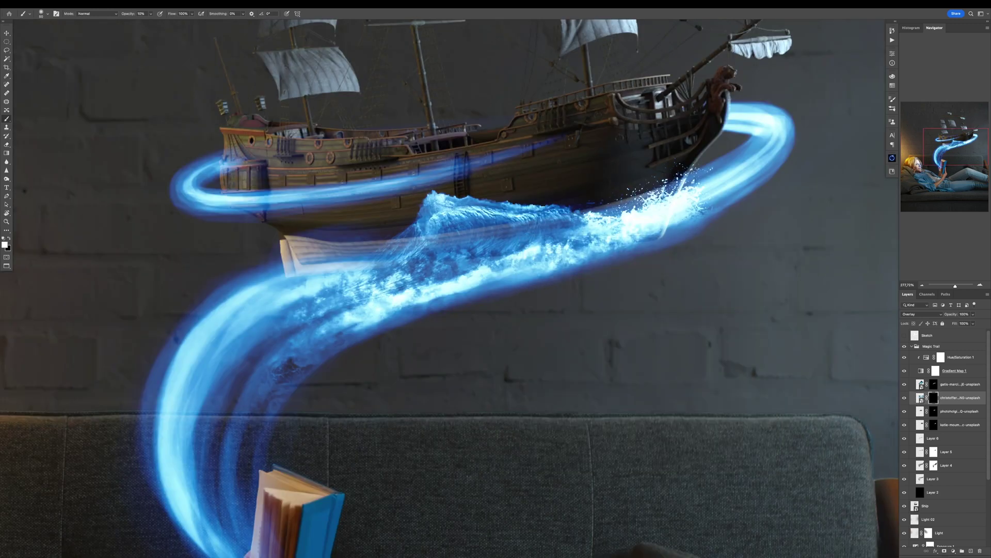
{"action": "key", "text": "4"}
{"action": "mouse_move", "coordinate": [439, 201]}
{"action": "left_mouse_down"}
{"action": "mouse_move", "coordinate": [610, 227]}
{"action": "mouse_move", "coordinate": [424, 258]}
{"action": "mouse_move", "coordinate": [321, 331]}
{"action": "mouse_move", "coordinate": [512, 271]}
{"action": "left_mouse_up"}
{"action": "key", "text": "ctrl+0"}
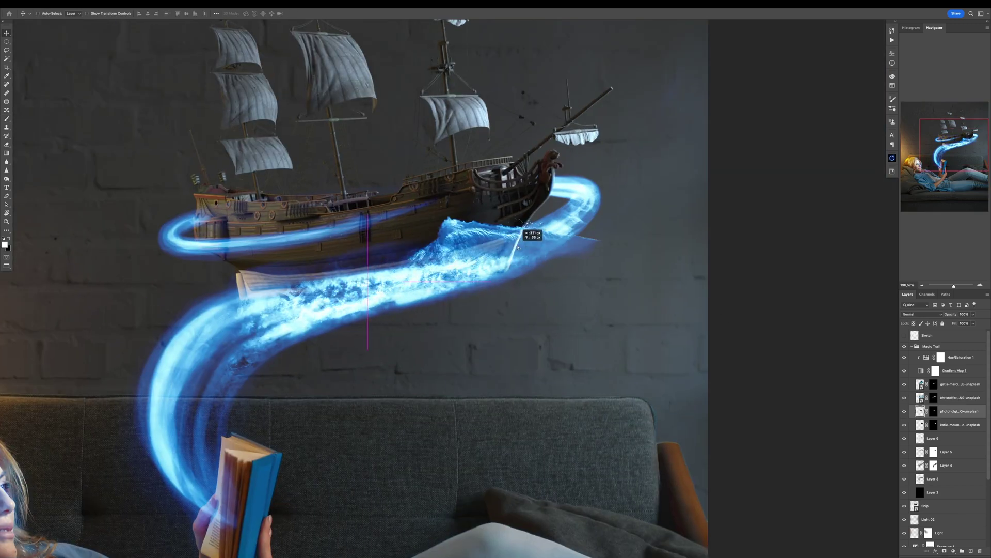
Select the water photo layers together and transform them to fit the trail beneath the ship
{"action": "left_click", "coordinate": [921, 384]}
{"action": "left_click", "coordinate": [921, 424]}
{"action": "key", "text": "ctrl+t"}
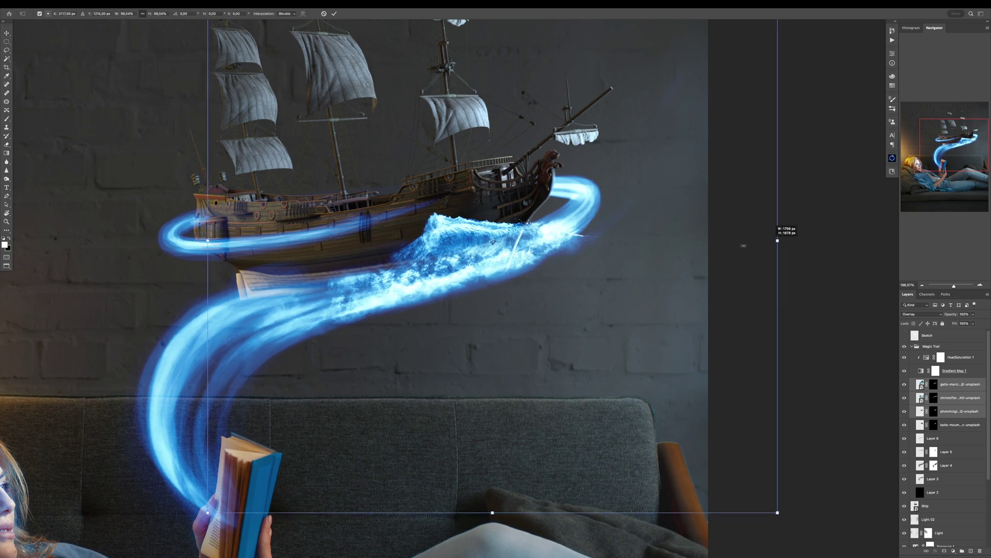
{"action": "left_click_drag", "start_coordinate": [609, 320], "coordinate": [640, 338]}
{"action": "key", "text": "Return"}
Smudge the edges of the new glowing trail on Layer 10 into flame-like curls beneath the hull
{"action": "key", "text": "b"}
{"action": "key", "text": "x"}
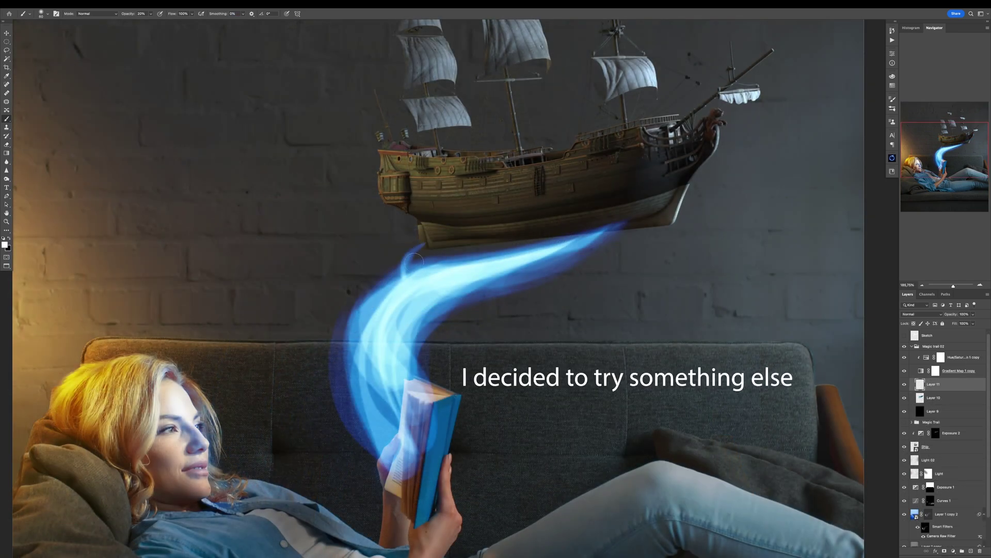
{"action": "key", "text": "r"}
{"action": "key", "text": "alt+bracketleft"}
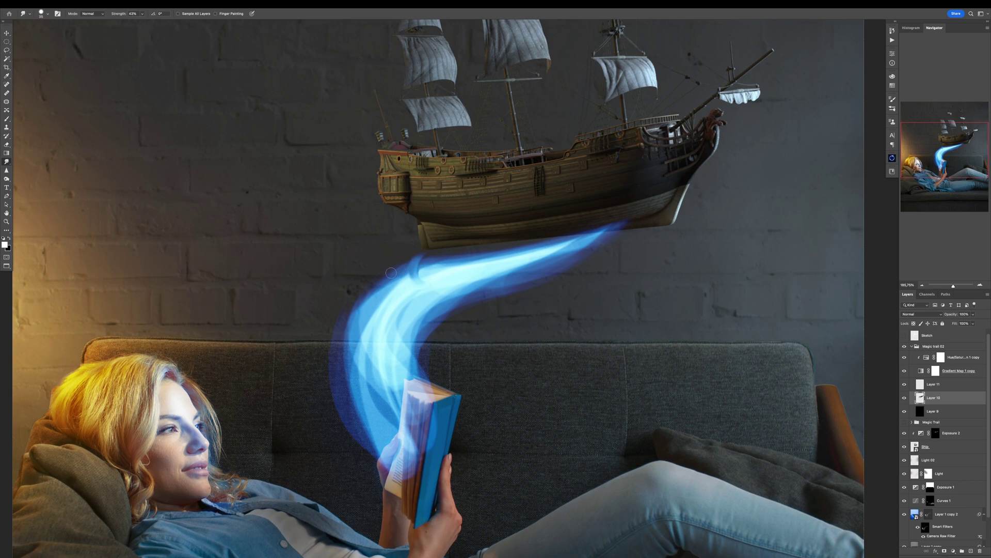
{"action": "right_click", "coordinate": [476, 257]}
{"action": "key", "text": "Escape"}
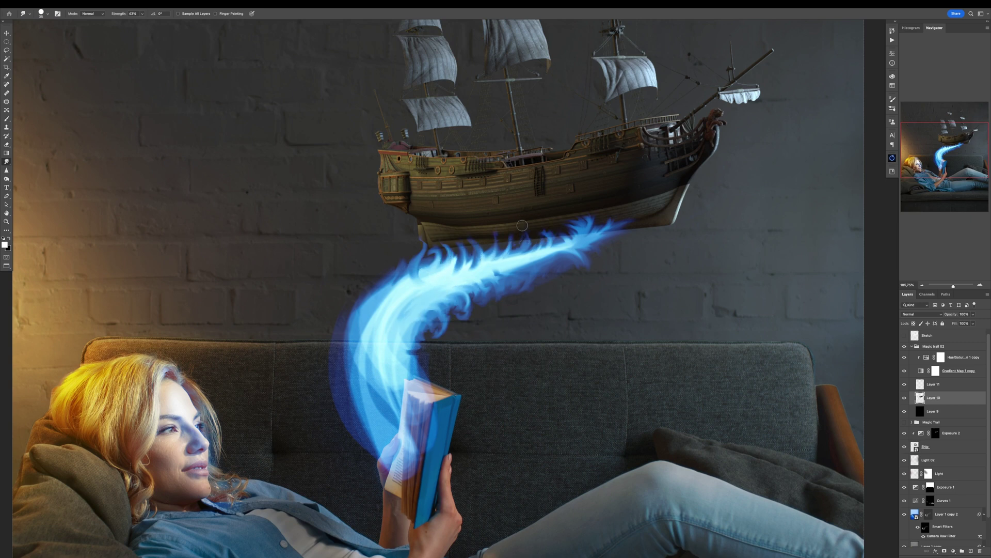
{"action": "scroll", "coordinate": [440, 379], "scroll_direction": "up", "scroll_amount": 2}
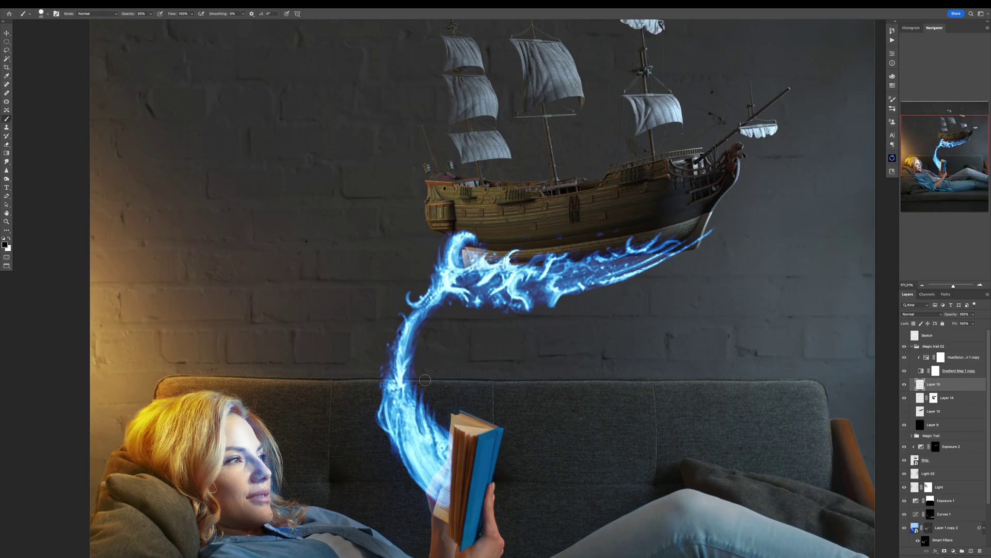
Paint fine glowing strands on Layer 15 along the trail from the ship's bow down towards the book
{"action": "key", "text": "x"}
{"action": "key", "text": "bracketleft"}
{"action": "key", "text": "bracketleft"}
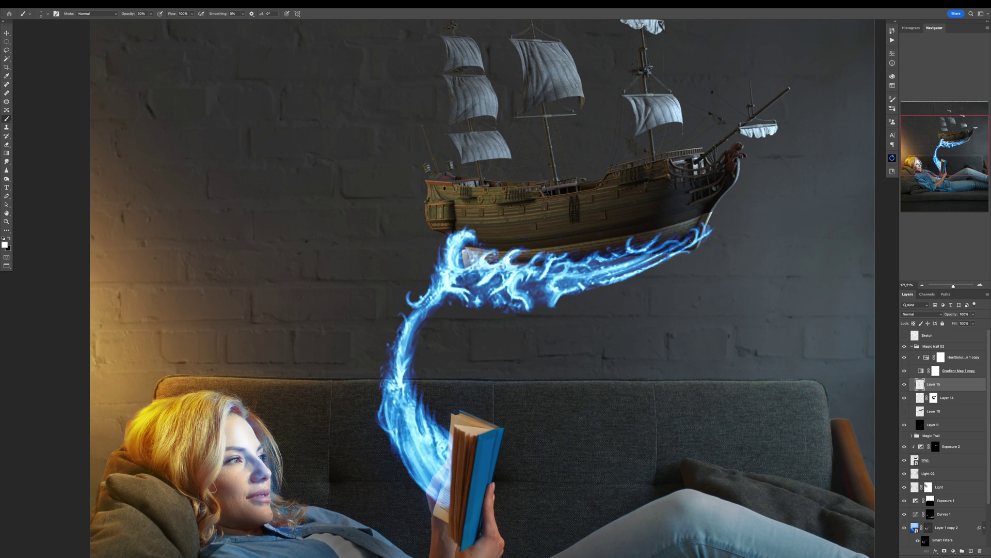
{"action": "left_click_drag", "start_coordinate": [695, 230], "coordinate": [533, 308]}
{"action": "key", "text": "bracketright"}
{"action": "key", "text": "bracketright"}
{"action": "key", "text": "bracketright"}
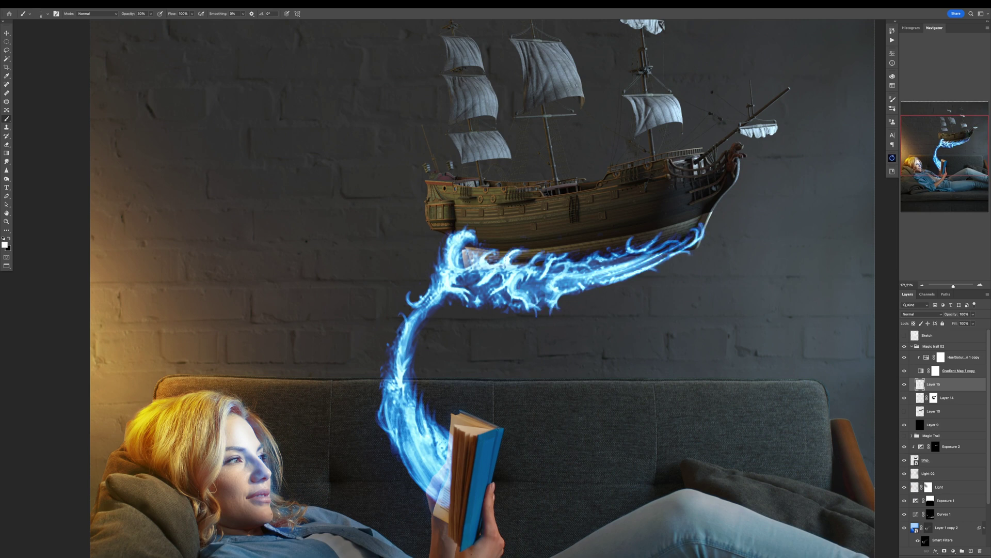
{"action": "mouse_move", "coordinate": [568, 279]}
{"action": "left_mouse_down"}
{"action": "mouse_move", "coordinate": [418, 310]}
{"action": "mouse_move", "coordinate": [434, 465]}
{"action": "left_mouse_up"}
{"action": "key", "text": "x"}
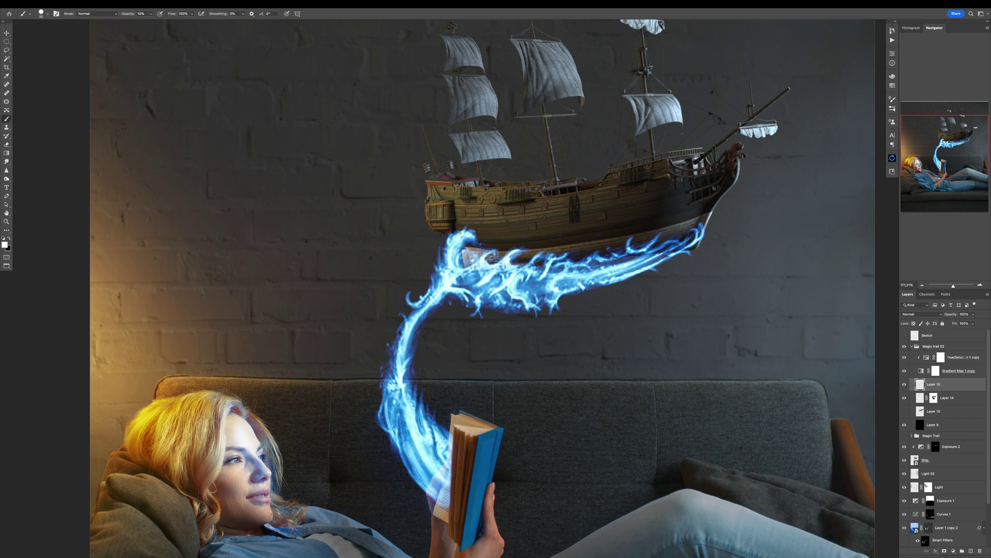
Paint thinner wisps at 40% brush opacity along the trail's edges under the hull and above the book on Layer 15
{"action": "key", "text": "4"}
{"action": "key", "text": "bracketleft"}
{"action": "key", "text": "bracketleft"}
{"action": "key", "text": "bracketleft"}
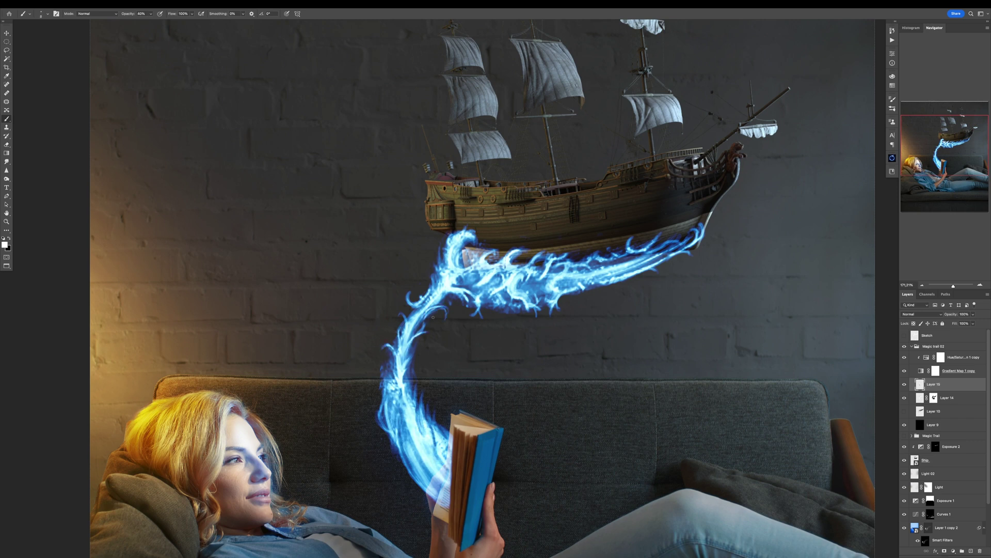
{"action": "key", "text": "x"}
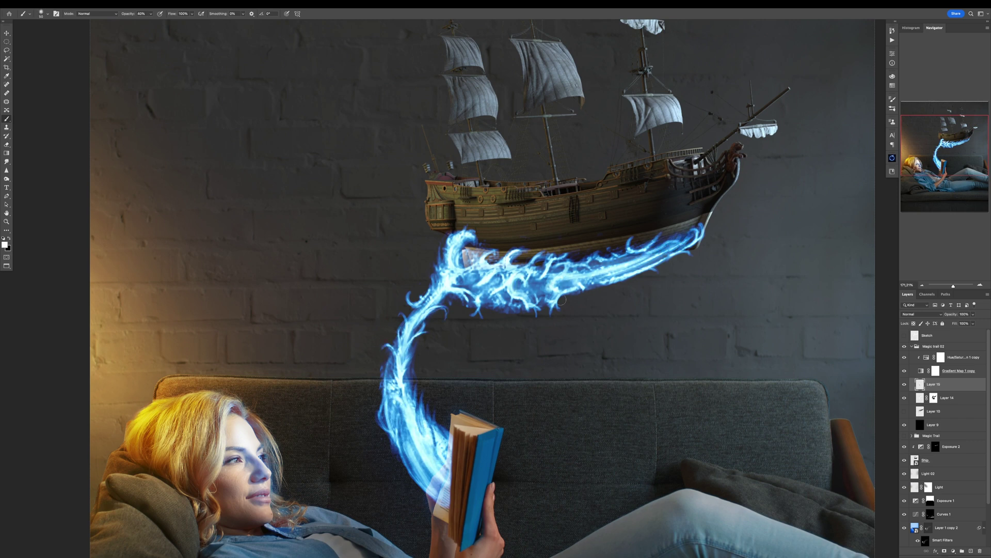
{"action": "key", "text": "bracketleft"}
{"action": "key", "text": "bracketleft"}
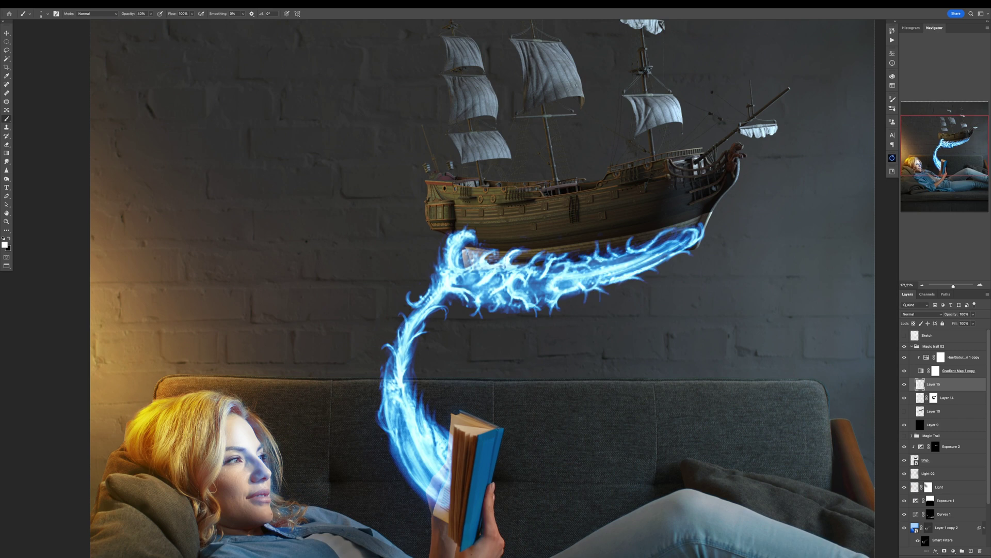
{"action": "key", "text": "x"}
{"action": "key", "text": "bracketright"}
{"action": "key", "text": "bracketright"}
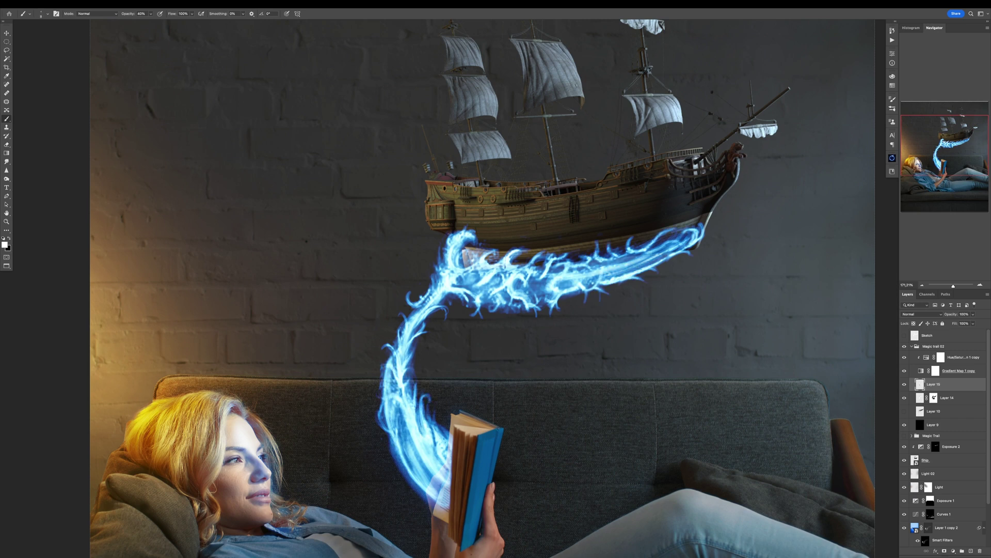
Add a new layer above Layer 15 and paint curling wisps at the ship's bow and along the trail
{"action": "key", "text": "ctrl+shift+alt+n"}
{"action": "scroll", "coordinate": [743, 268], "scroll_direction": "up", "scroll_amount": 3}
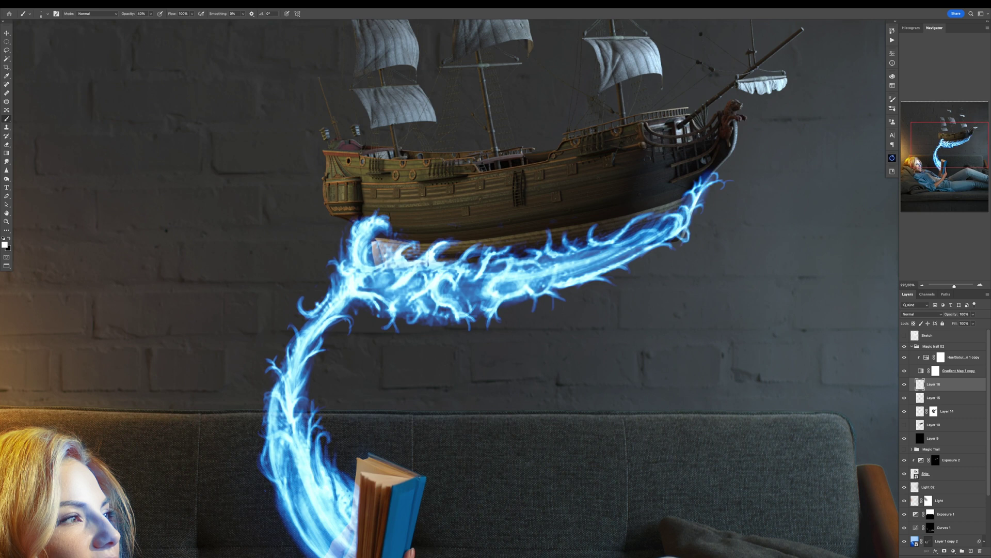
{"action": "key", "text": "ctrl+0"}
{"action": "scroll", "coordinate": [501, 341], "scroll_direction": "up", "scroll_amount": 5}
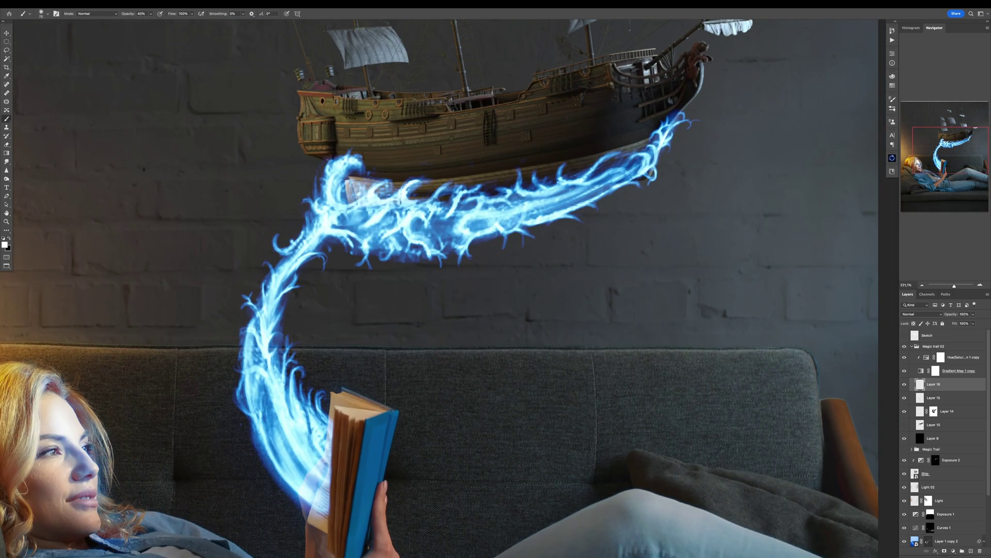
{"action": "scroll", "coordinate": [438, 289], "scroll_direction": "up", "scroll_amount": 2}
{"action": "key", "text": "ctrl+0"}
Add a new layer below Layer 14 and paint a soft blue glow around the trail at 30% brush opacity
{"action": "key", "text": "ctrl+shift+alt+n"}
{"action": "key", "text": "3"}
{"action": "scroll", "coordinate": [454, 258], "scroll_direction": "up", "scroll_amount": 2}
{"action": "left_click_drag", "start_coordinate": [429, 135], "coordinate": [395, 310]}
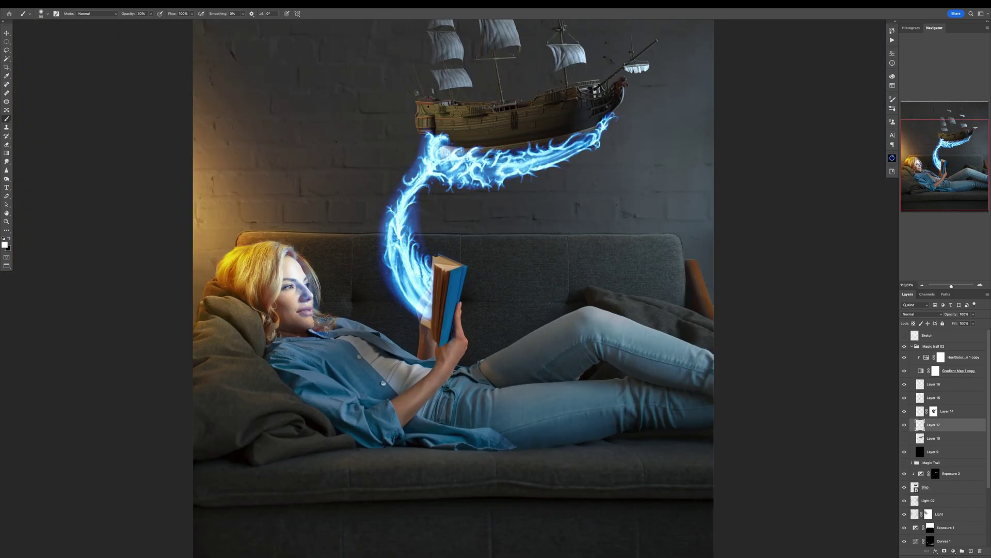
{"action": "left_click_drag", "start_coordinate": [413, 206], "coordinate": [594, 135]}
{"action": "left_click_drag", "start_coordinate": [455, 176], "coordinate": [380, 230]}
{"action": "key", "text": "x"}
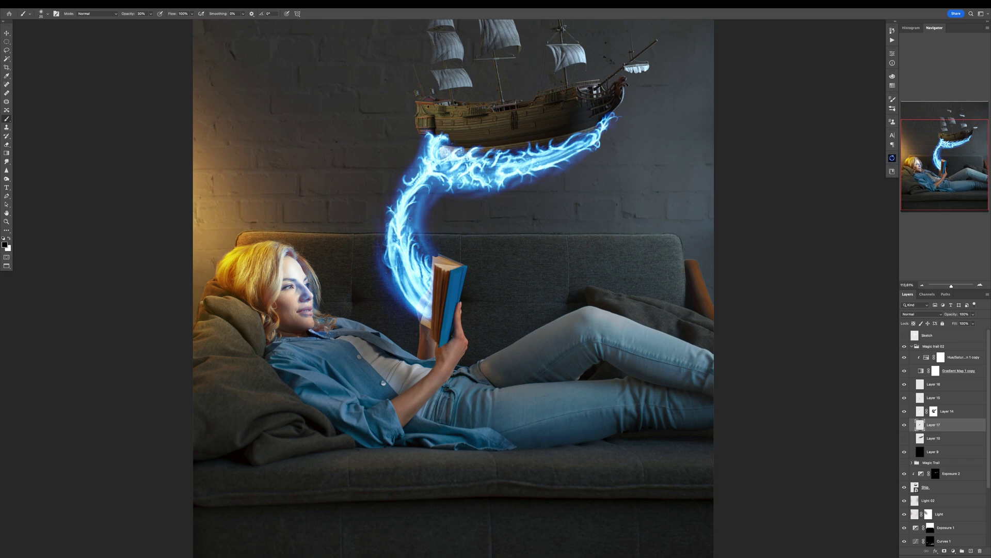
Move the Ship layer slightly to reposition the ship above the magic trail
{"action": "key", "text": "b"}
{"action": "key", "text": "ctrl+t"}
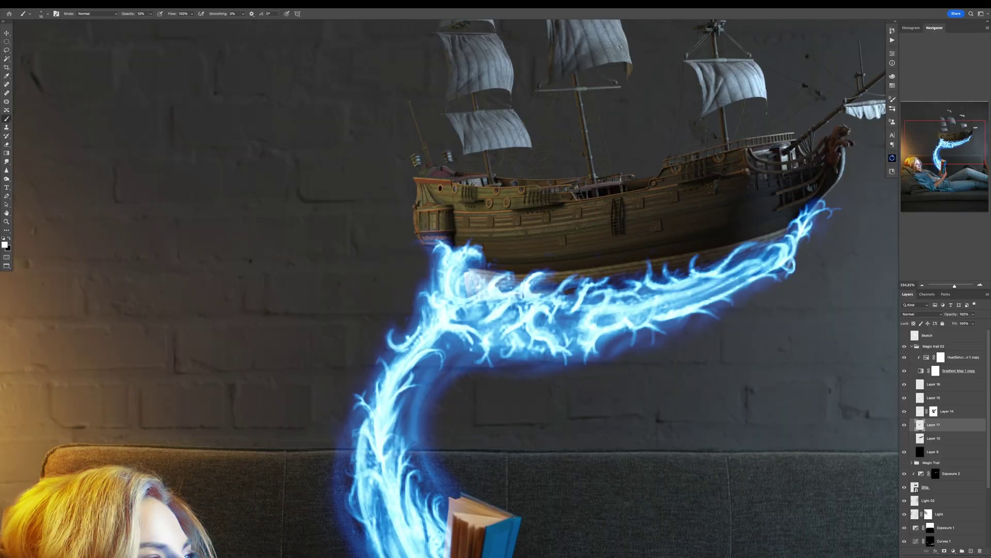
{"action": "scroll", "coordinate": [241, 378], "scroll_direction": "down", "scroll_amount": 3}
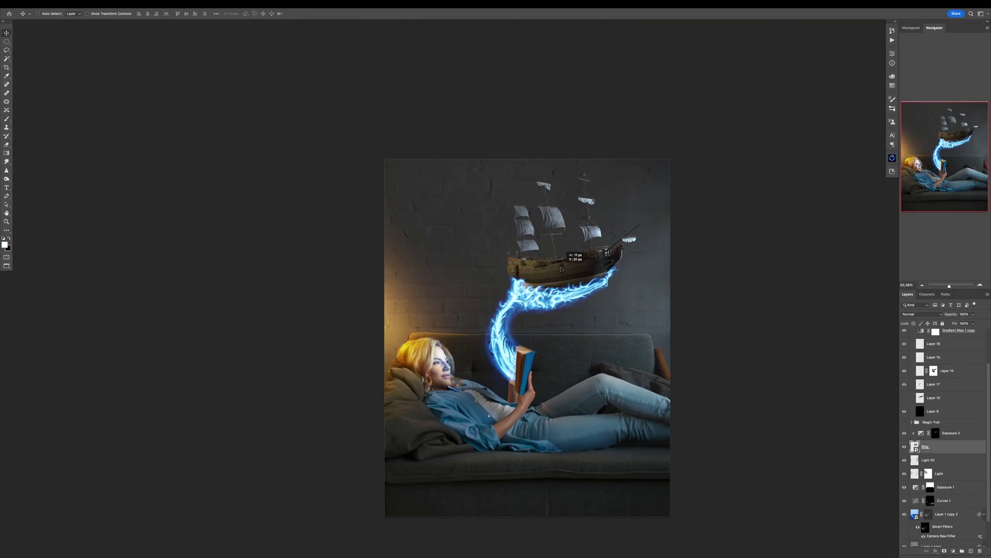
{"action": "left_click_drag", "start_coordinate": [241, 379], "coordinate": [249, 379]}
Paint thin curling strands on Layer 18 rising from the trail around the ship's stern
{"action": "scroll", "coordinate": [465, 295], "scroll_direction": "up", "scroll_amount": 3}
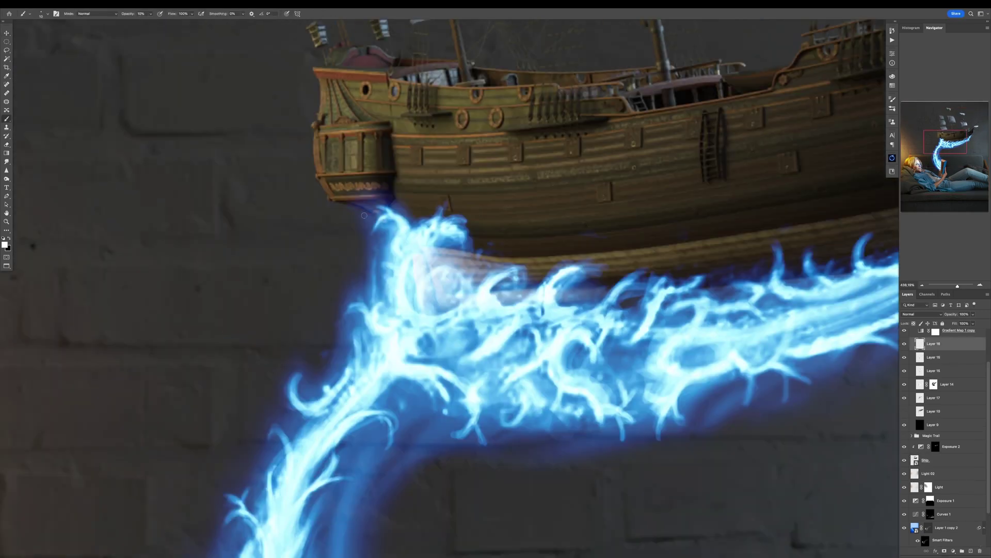
{"action": "left_click_drag", "start_coordinate": [379, 251], "coordinate": [364, 287]}
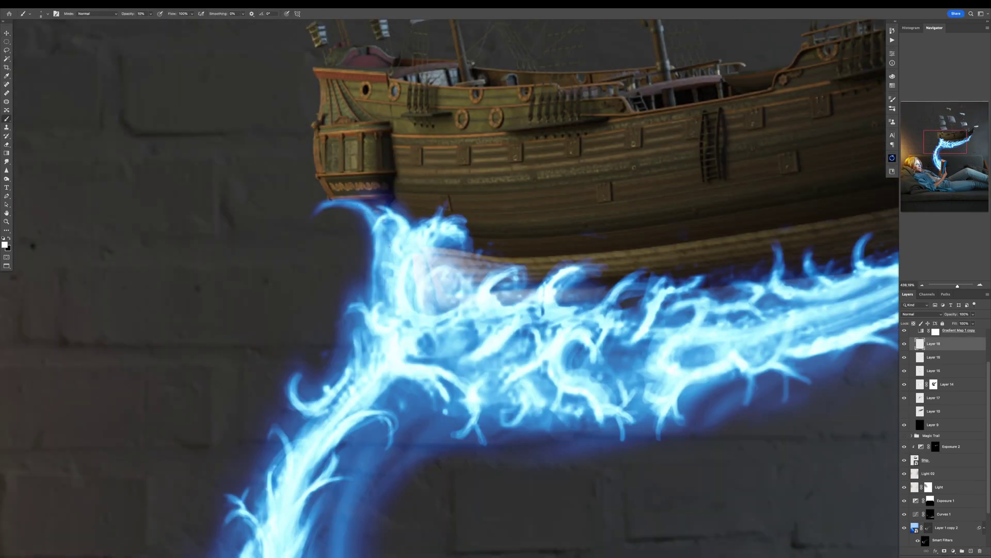
{"action": "scroll", "coordinate": [370, 219], "scroll_direction": "up", "scroll_amount": 2}
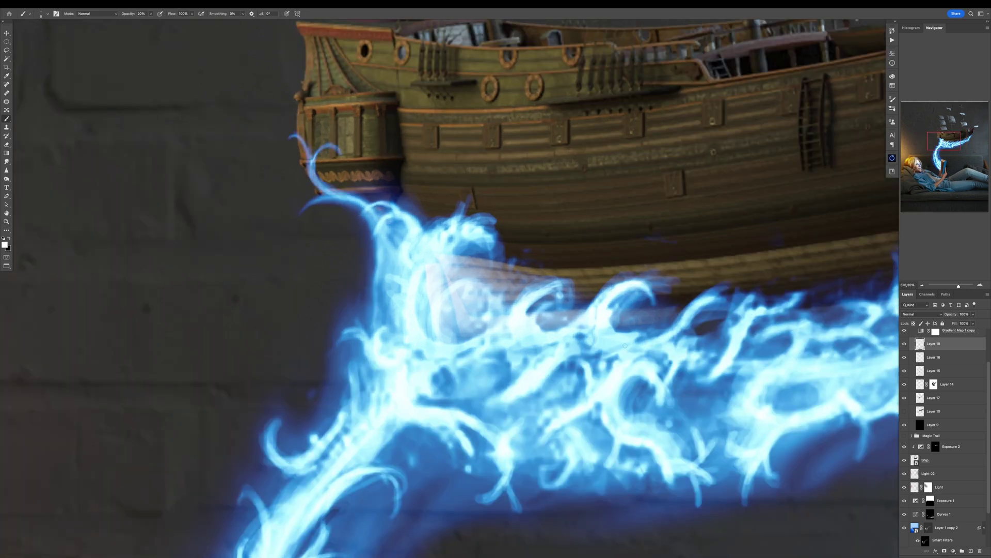
Apply a Gaussian Blur to Layer 14 to soften the magic trail's wisps
{"action": "scroll", "coordinate": [624, 345], "scroll_direction": "down", "scroll_amount": 3}
{"action": "key", "text": "ctrl+0"}
{"action": "key", "text": "alt+["}
{"action": "key", "text": "alt+["}
{"action": "key", "text": "alt+["}
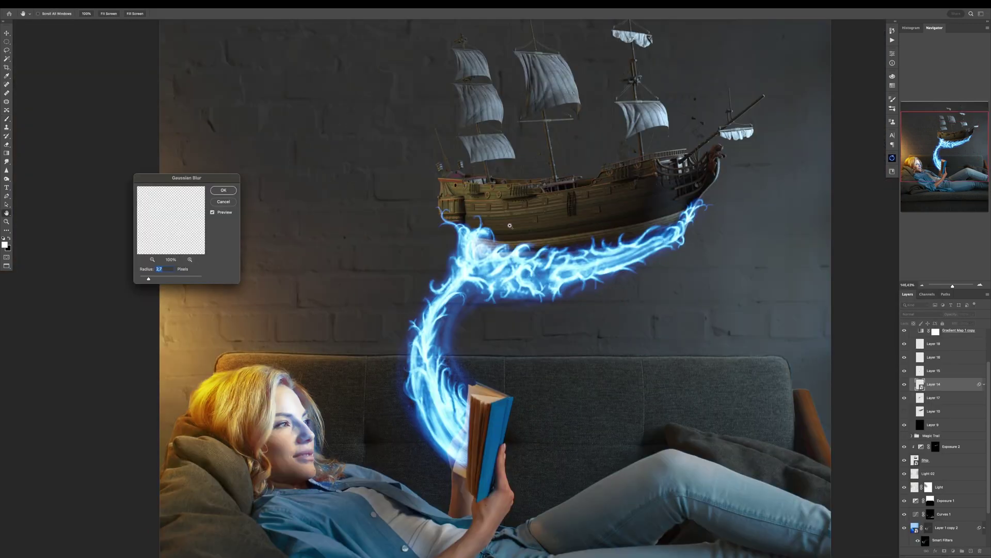
{"action": "key", "text": "Return"}
Duplicate the Ship layer into the Magic trail 02 group, directly beneath Layer 17
{"action": "scroll", "coordinate": [475, 310], "scroll_direction": "down", "scroll_amount": 3}
{"action": "key", "text": "alt+]"}
{"action": "mouse_move", "coordinate": [925, 479]}
{"action": "left_mouse_down"}
{"action": "mouse_move", "coordinate": [924, 439]}
{"action": "mouse_move", "coordinate": [924, 464]}
{"action": "left_mouse_up"}
{"action": "left_click", "coordinate": [923, 507]}
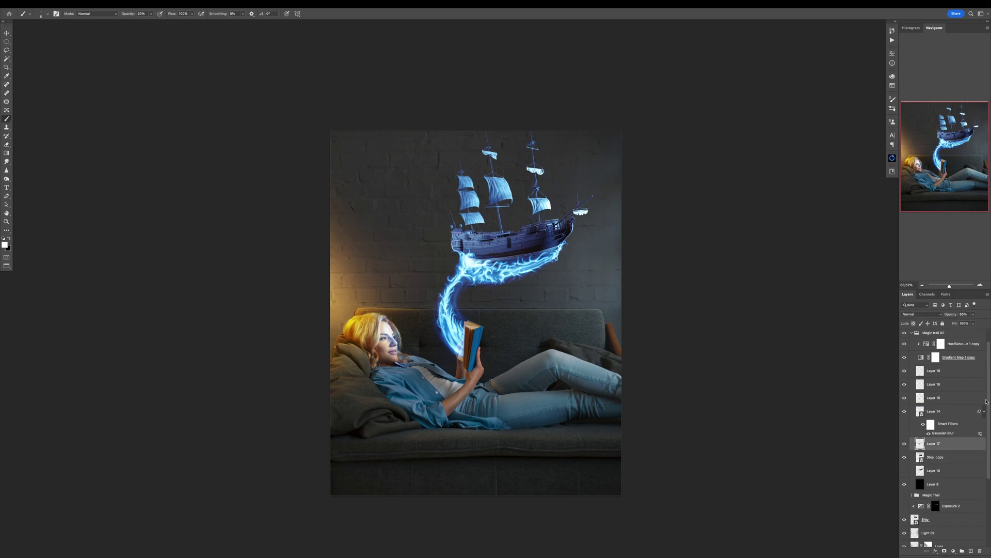
{"action": "key", "text": "ctrl+plus"}
{"action": "left_click", "coordinate": [935, 457]}
Apply a Gaussian Blur to the Ship copy layer and add a layer mask to it
{"action": "key", "text": "ctrl+alt+f"}
{"action": "key", "text": "Return"}
{"action": "left_click", "coordinate": [923, 512], "text": "ctrl"}
{"action": "left_click", "coordinate": [944, 551], "text": "alt"}
{"action": "left_click", "coordinate": [934, 430], "text": "alt"}
Paint on the Ship copy mask to limit the blue glow to the sails and hull edges, and restack the layer above Layer 18
{"action": "key", "text": "ctrl+plus"}
{"action": "left_click", "coordinate": [934, 457]}
{"action": "key", "text": "x"}
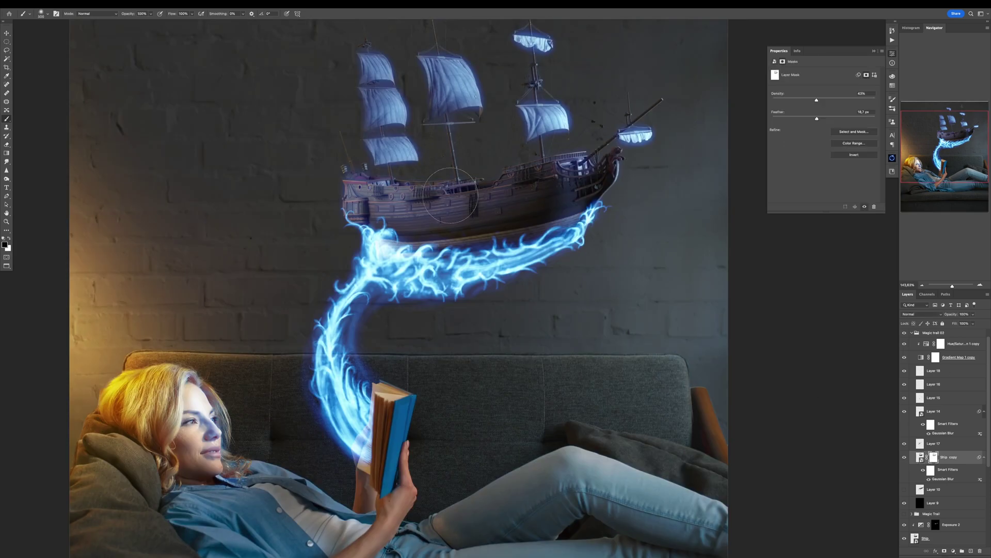
{"action": "key", "text": "ctrl+bracketright"}
{"action": "key", "text": "3"}
{"action": "key", "text": "x"}
{"action": "scroll", "coordinate": [614, 354], "scroll_direction": "up", "scroll_amount": 2}
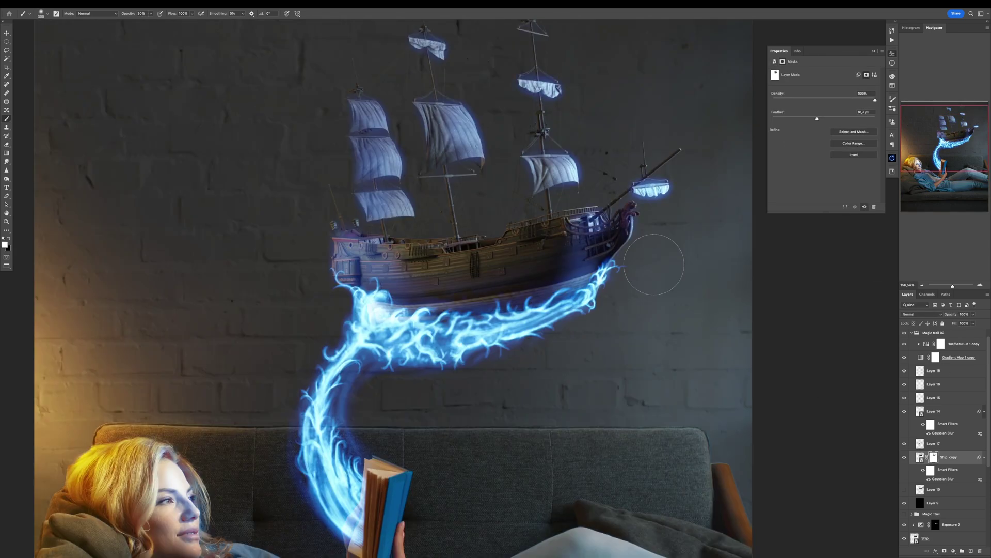
{"action": "key", "text": "ctrl+bracketright"}
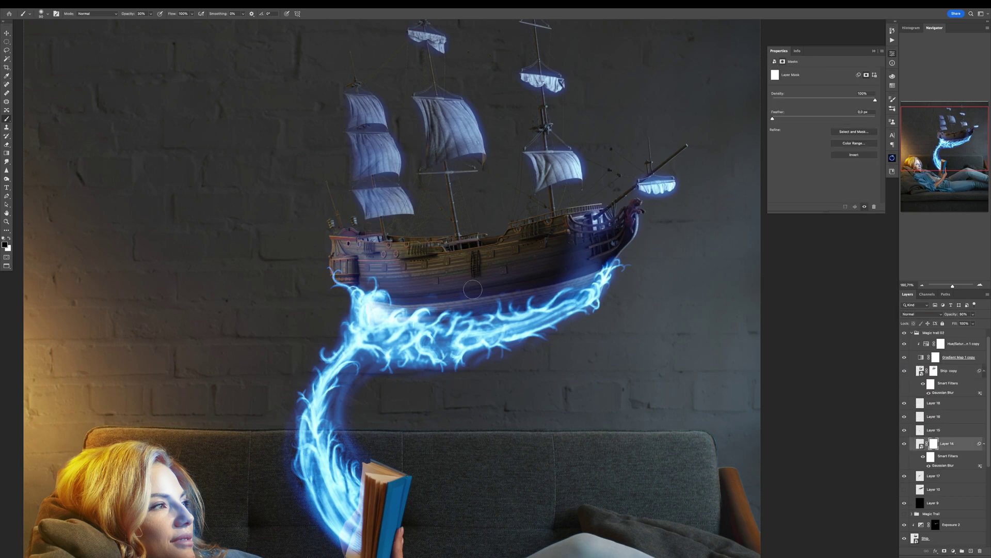
Add a Linear Dodge (Add) layer above the Magic trail 02 group and paint a soft blue glow around the ship at 20% opacity
{"action": "scroll", "coordinate": [403, 295], "scroll_direction": "down", "scroll_amount": 6}
{"action": "scroll", "coordinate": [565, 328], "scroll_direction": "up", "scroll_amount": 2}
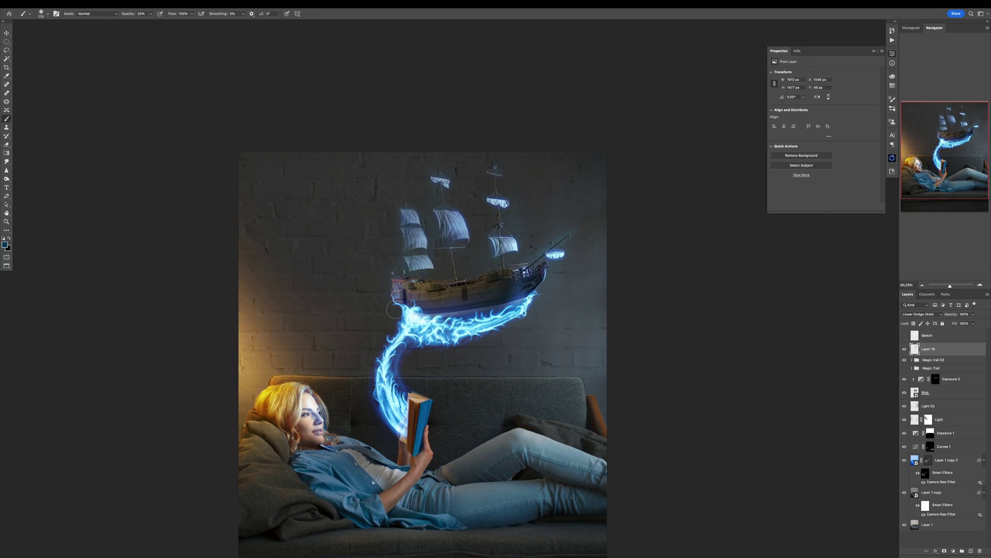
{"action": "mouse_move", "coordinate": [394, 310]}
{"action": "left_mouse_down"}
{"action": "mouse_move", "coordinate": [434, 248]}
{"action": "mouse_move", "coordinate": [547, 243]}
{"action": "mouse_move", "coordinate": [568, 207]}
{"action": "left_mouse_up"}
Refine the Layer 1 copy 2 mask by painting around the book the woman is holding
{"action": "scroll", "coordinate": [568, 207], "scroll_direction": "up", "scroll_amount": 3}
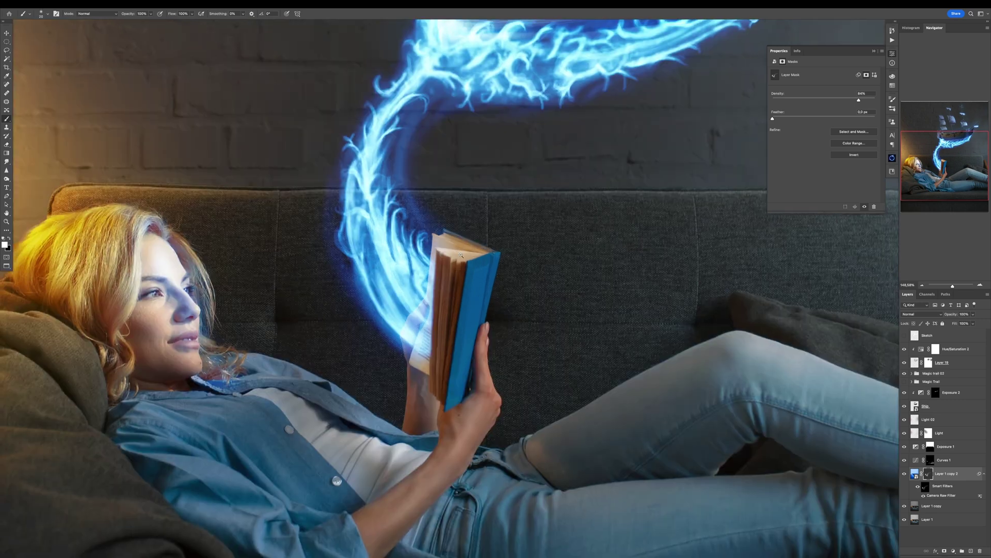
{"action": "key", "text": "x"}
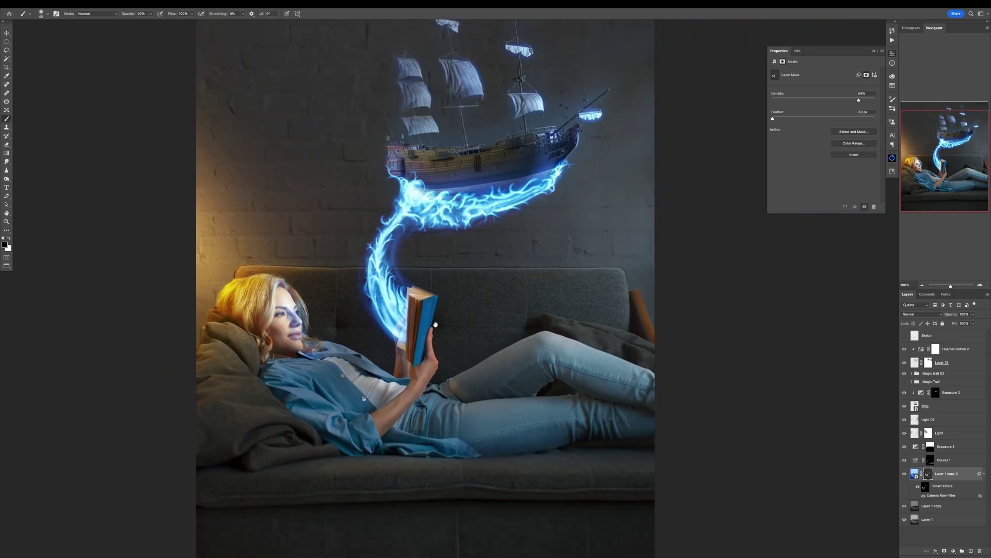
{"action": "key", "text": "x"}
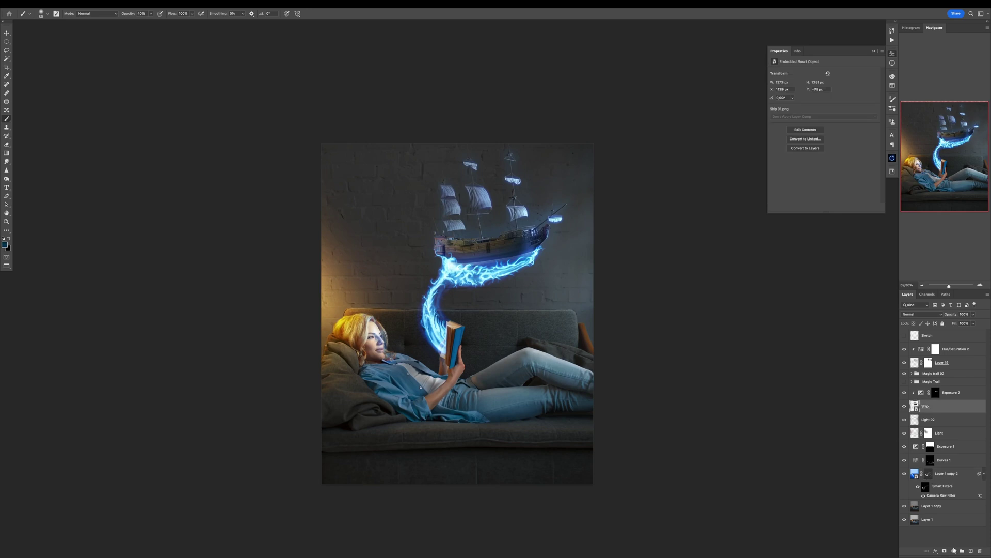
Try tinting the ship with a clipped Hue/Saturation adjustment using Colorize
{"action": "left_click", "coordinate": [954, 551]}
{"action": "left_click", "coordinate": [961, 464]}
{"action": "left_click_drag", "start_coordinate": [824, 110], "coordinate": [862, 110]}
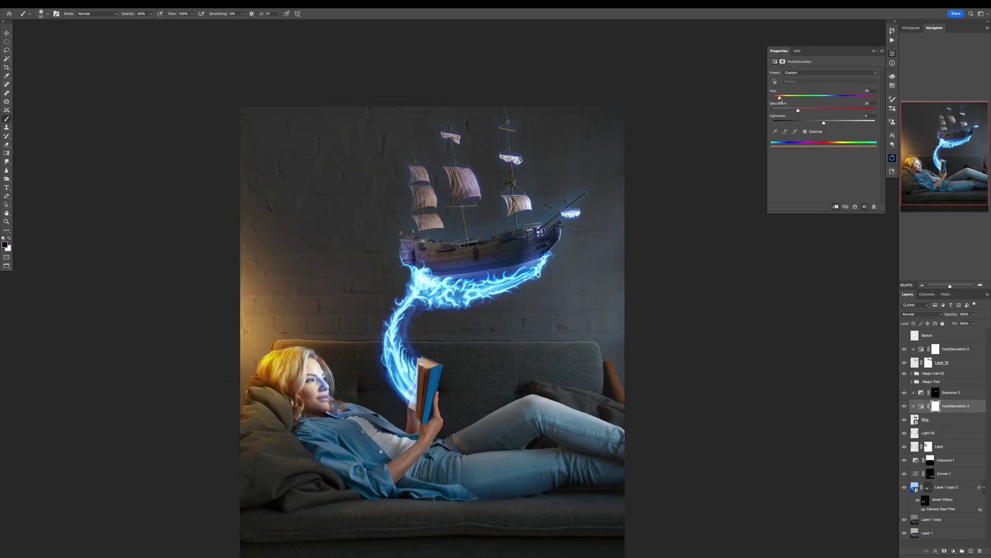
{"action": "left_click_drag", "start_coordinate": [780, 98], "coordinate": [806, 96]}
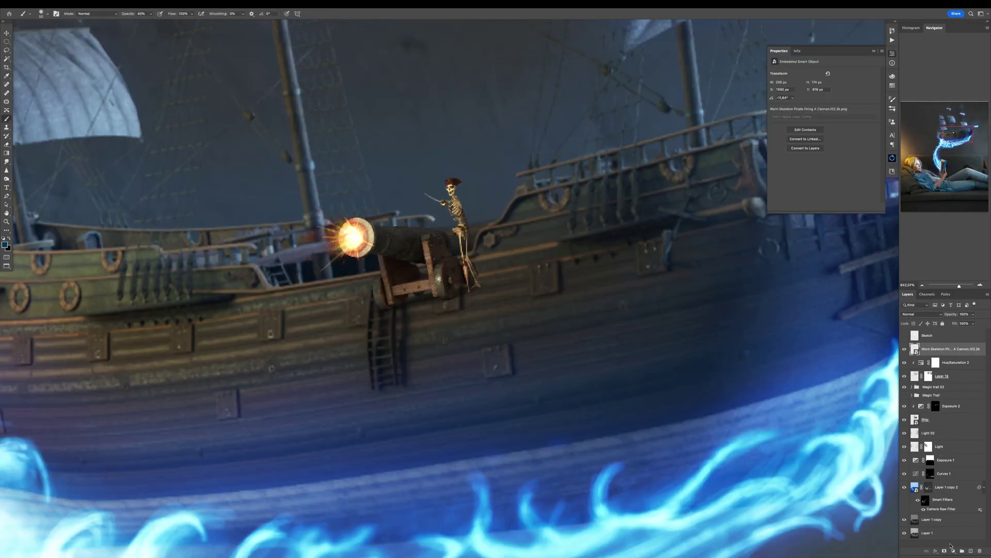
Add a layer mask to the skeleton pirate and cannon layer to blend it into the ship's deck
{"action": "left_click", "coordinate": [945, 550]}
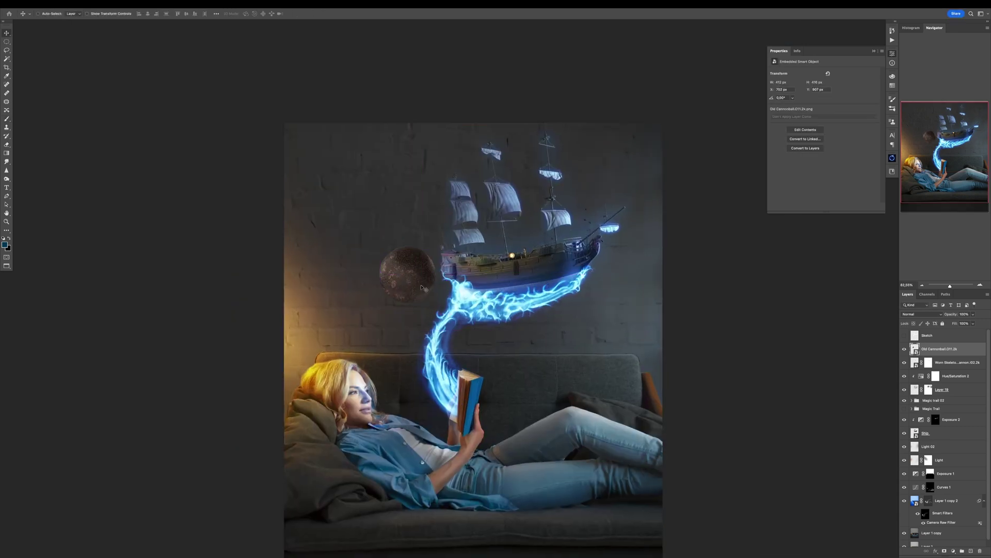
Position the cannonball beyond the ship's stern and paint its smoke trail on a Smoke layer
{"action": "left_click_drag", "start_coordinate": [422, 287], "coordinate": [398, 282]}
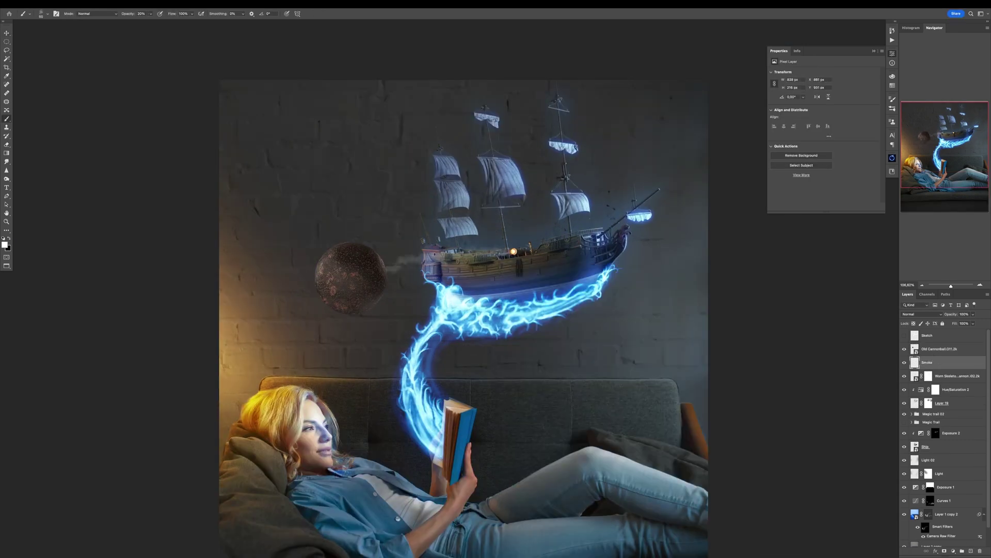
{"action": "mouse_move", "coordinate": [467, 258]}
{"action": "left_mouse_down"}
{"action": "mouse_move", "coordinate": [392, 261]}
{"action": "mouse_move", "coordinate": [465, 259]}
{"action": "left_mouse_up"}
Mask the Fire layer in Normal mode, painting its centre away at 20% opacity to reveal the cannon's muzzle flash
{"action": "scroll", "coordinate": [274, 310], "scroll_direction": "up", "scroll_amount": 2}
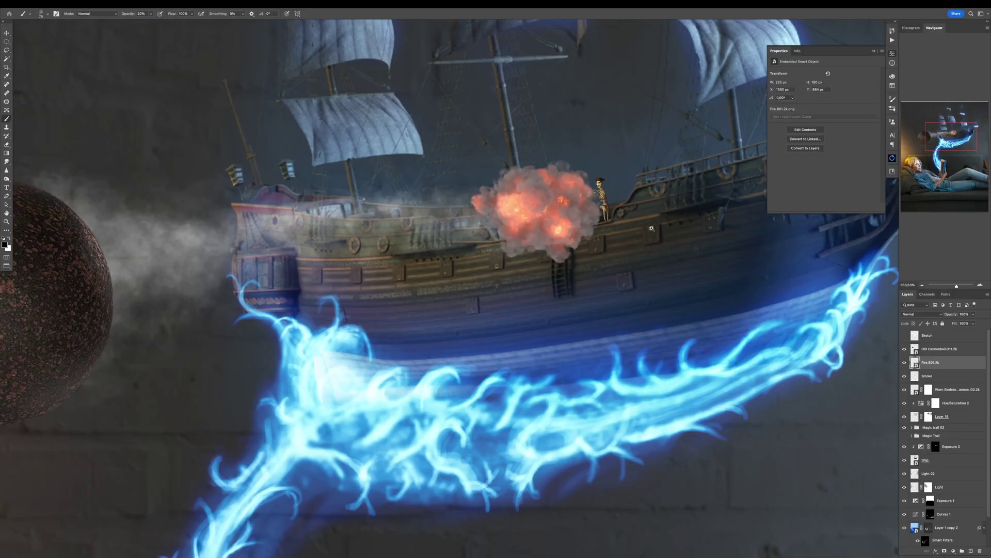
{"action": "left_click", "coordinate": [922, 314]}
{"action": "left_click", "coordinate": [919, 401]}
{"action": "left_click", "coordinate": [945, 551]}
{"action": "left_click", "coordinate": [921, 314]}
{"action": "left_click", "coordinate": [913, 235]}
{"action": "scroll", "coordinate": [547, 207], "scroll_direction": "up", "scroll_amount": 1}
{"action": "key", "text": "bracketleft"}
{"action": "key", "text": "bracketleft"}
{"action": "key", "text": "bracketleft"}
{"action": "key", "text": "2"}
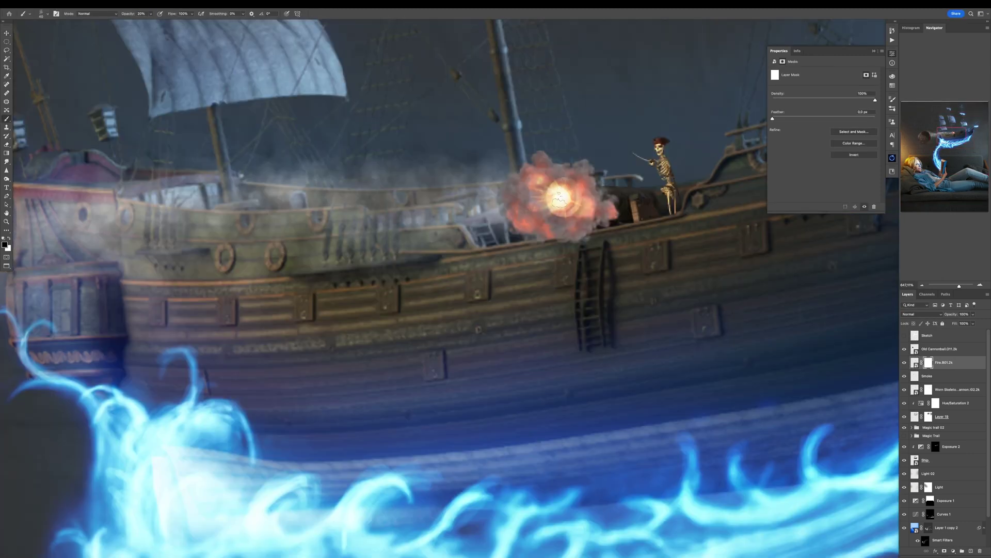
Scale the fire explosion down around the cannon's muzzle flash
{"action": "key", "text": "ctrl+t"}
{"action": "left_click_drag", "start_coordinate": [625, 198], "coordinate": [618, 199]}
{"action": "key", "text": "Return"}
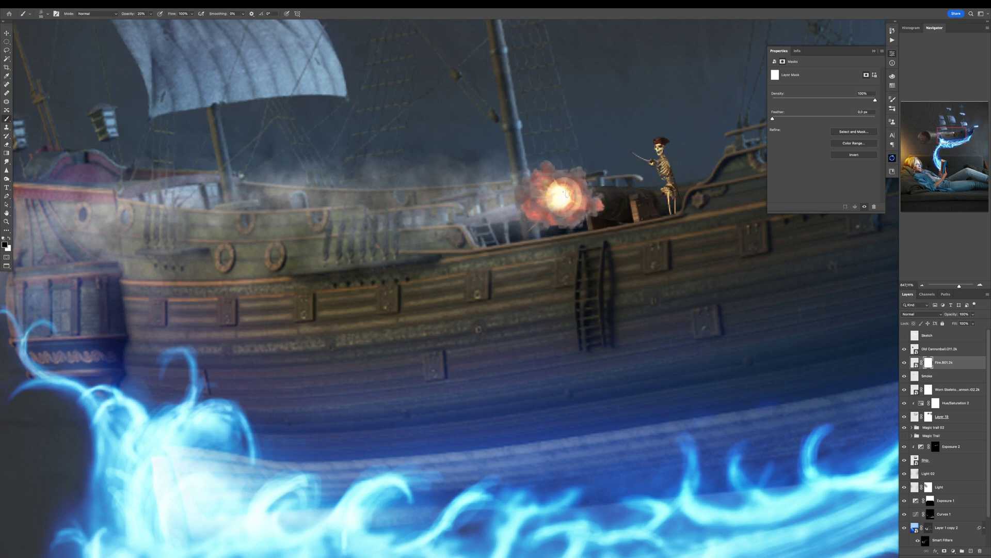
Try a Motion Blur with a 3° angle on the cannonball layer
{"action": "key", "text": "ctrl+0"}
{"action": "key", "text": "alt+bracketright"}
{"action": "left_click", "coordinate": [150, 4]}
{"action": "left_click", "coordinate": [165, 29]}
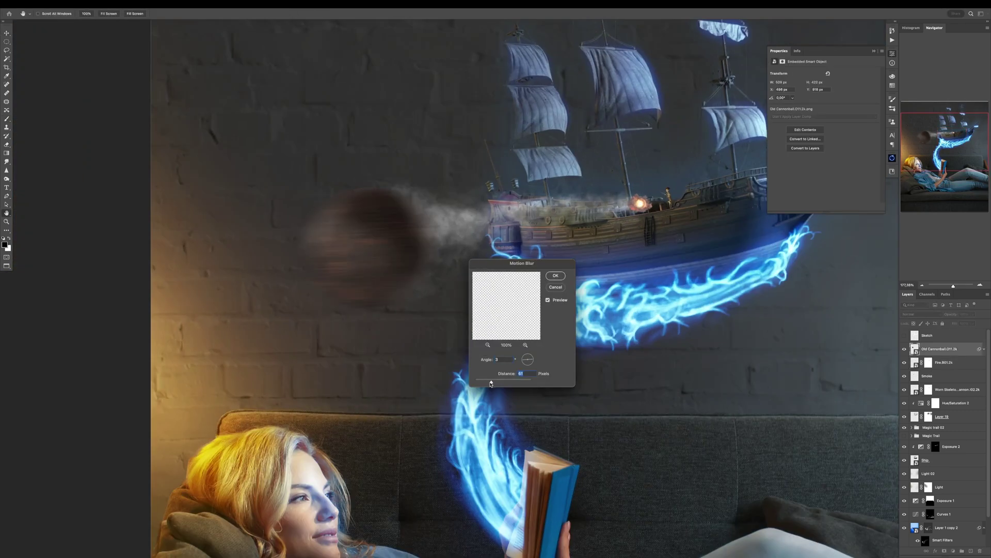
{"action": "key", "text": "Return"}
Apply a Radial Blur to the cannonball layer
{"action": "left_click", "coordinate": [150, 3]}
{"action": "left_click", "coordinate": [269, 140]}
{"action": "key", "text": "Return"}
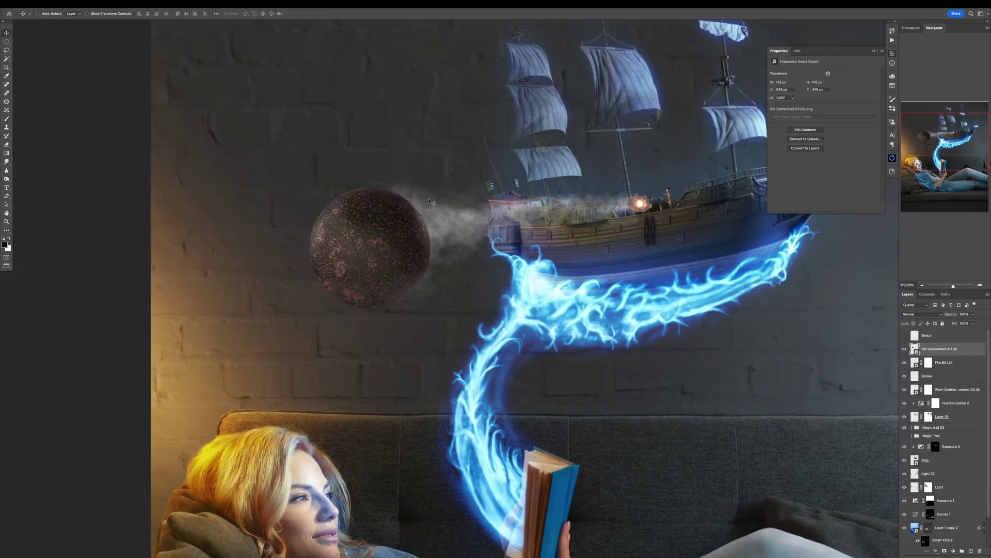
{"action": "key", "text": "ctrl+0"}
{"action": "key", "text": "alt+bracketleft"}
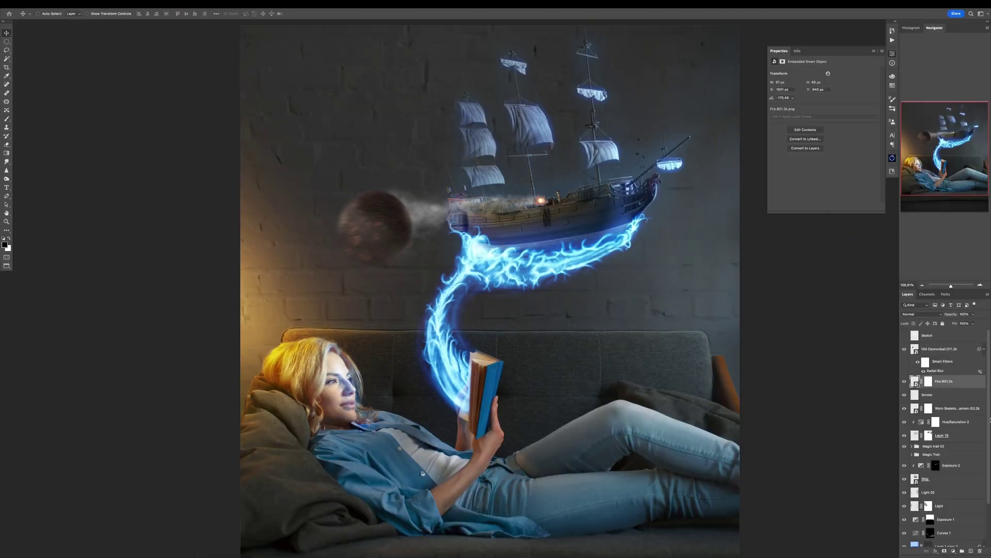
Add a Linear Dodge (Add) layer clipped to the cannonball and paint warm and blue rim light along its edges
{"action": "key", "text": "alt+bracketright"}
{"action": "key", "text": "ctrl+shift+alt+n"}
{"action": "key", "text": "b"}
{"action": "scroll", "coordinate": [410, 208], "scroll_direction": "up", "scroll_amount": 3}
{"action": "right_click", "coordinate": [410, 208]}
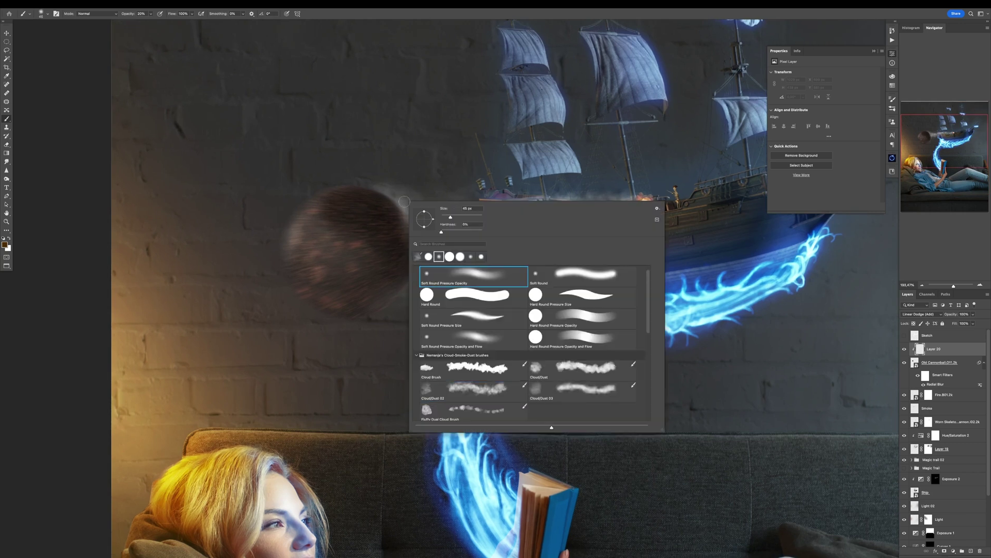
{"action": "key", "text": "Escape"}
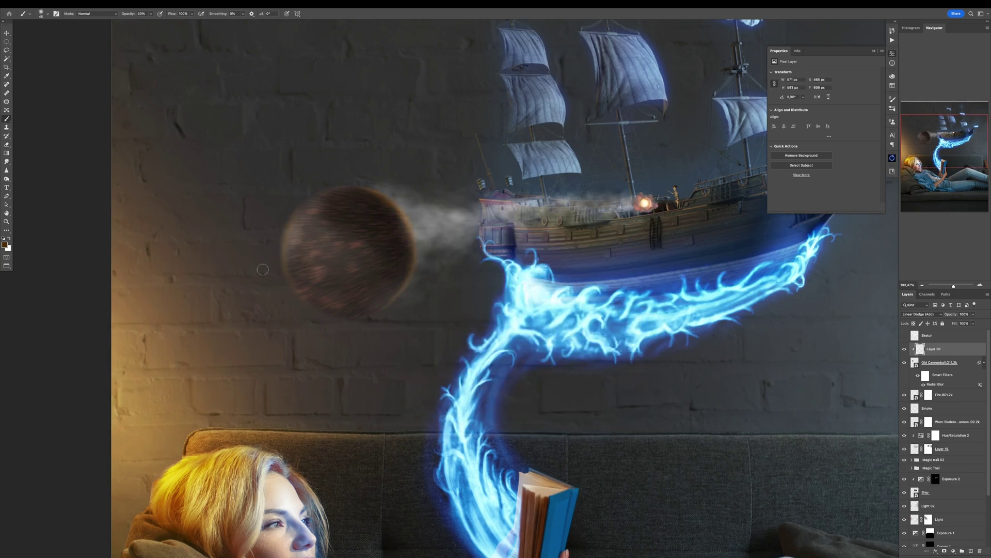
{"action": "left_click_drag", "start_coordinate": [284, 315], "coordinate": [302, 222]}
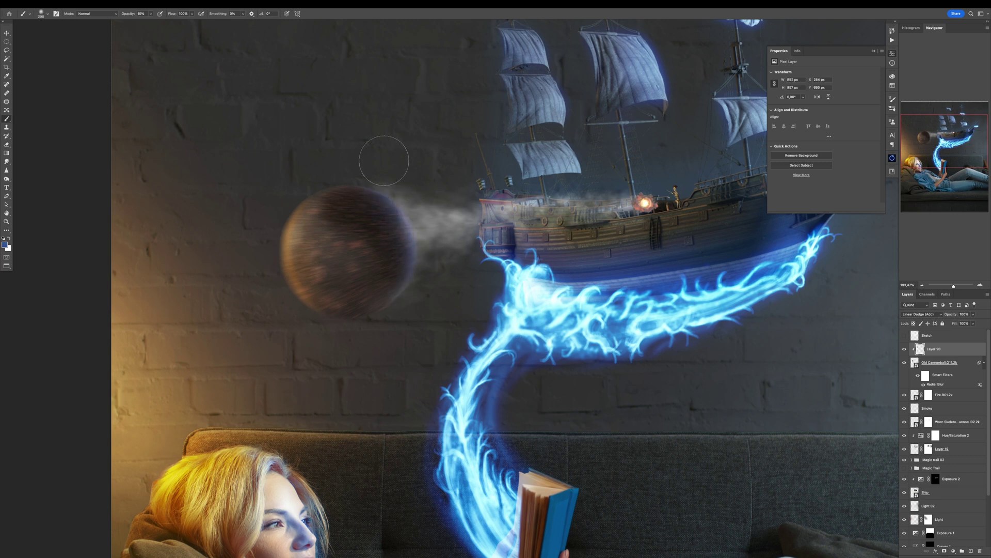
Scale down the cannonball together with its clipped light layer
{"action": "scroll", "coordinate": [521, 326], "scroll_direction": "down", "scroll_amount": 5}
{"action": "scroll", "coordinate": [521, 326], "scroll_direction": "up", "scroll_amount": 3}
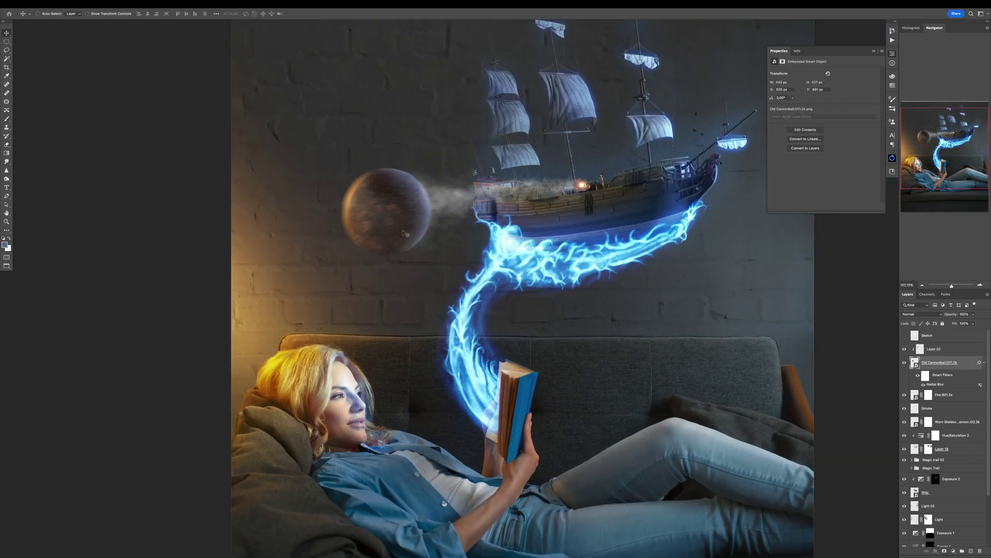
{"action": "key", "text": "ctrl+t"}
{"action": "scroll", "coordinate": [478, 202], "scroll_direction": "down", "scroll_amount": 3}
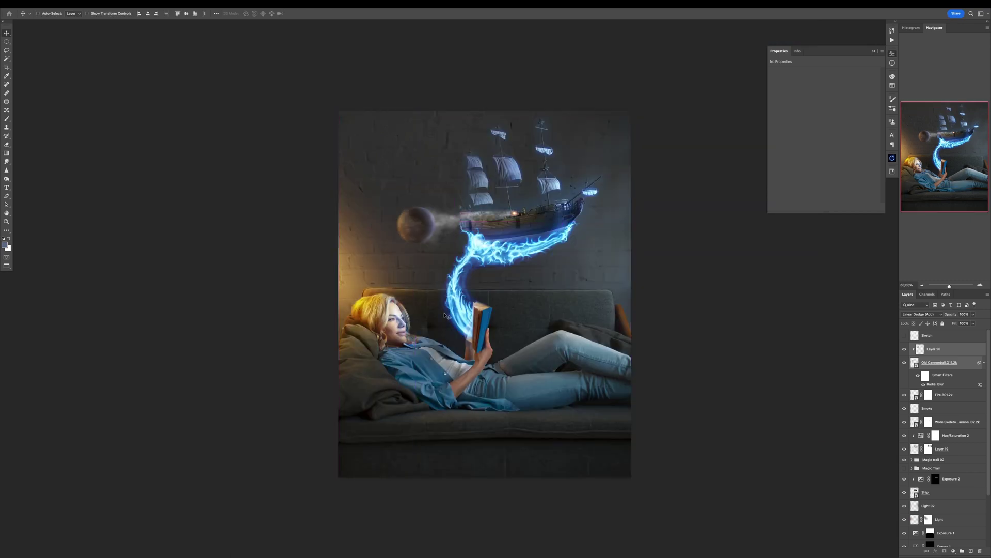
Warp the Smoke layer so the smoke trail fits between the cannonball and the ship
{"action": "scroll", "coordinate": [478, 202], "scroll_direction": "up", "scroll_amount": 4}
{"action": "left_click_drag", "start_coordinate": [468, 250], "coordinate": [460, 236]}
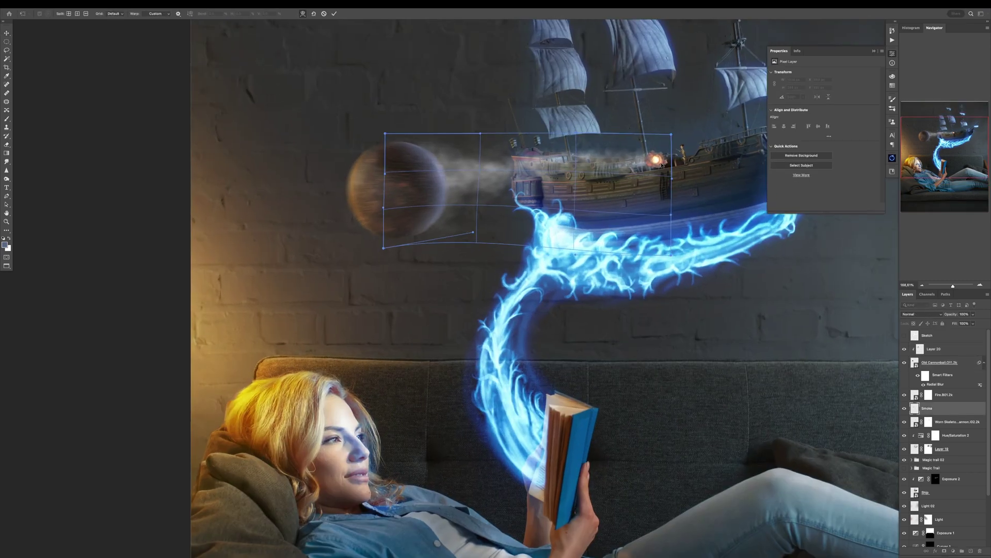
{"action": "key", "text": "Return"}
Place the octopus tentacle below the Light layer, rotated so it coils over the book's upper edge
{"action": "scroll", "coordinate": [461, 236], "scroll_direction": "down", "scroll_amount": 4}
{"action": "scroll", "coordinate": [461, 236], "scroll_direction": "up", "scroll_amount": 1}
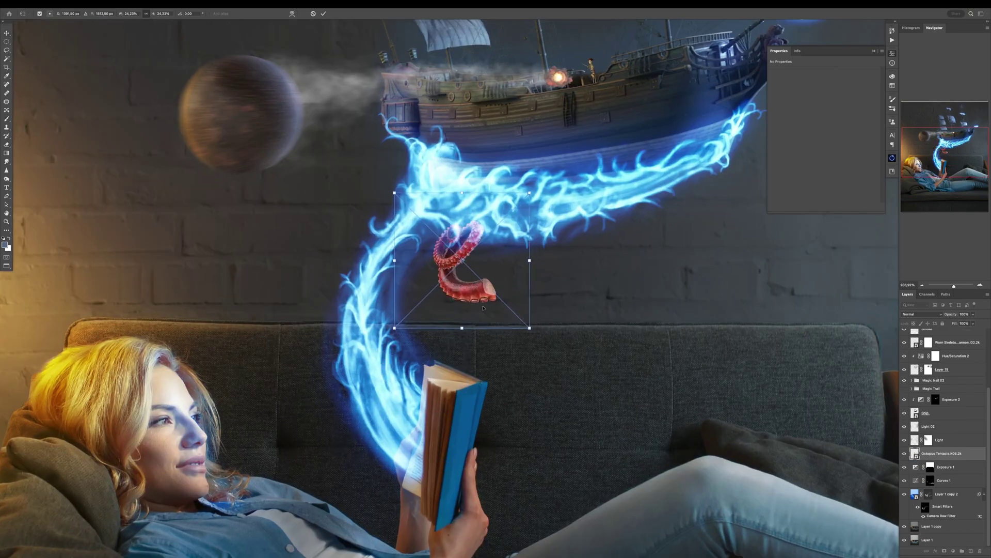
{"action": "left_click_drag", "start_coordinate": [445, 351], "coordinate": [478, 380]}
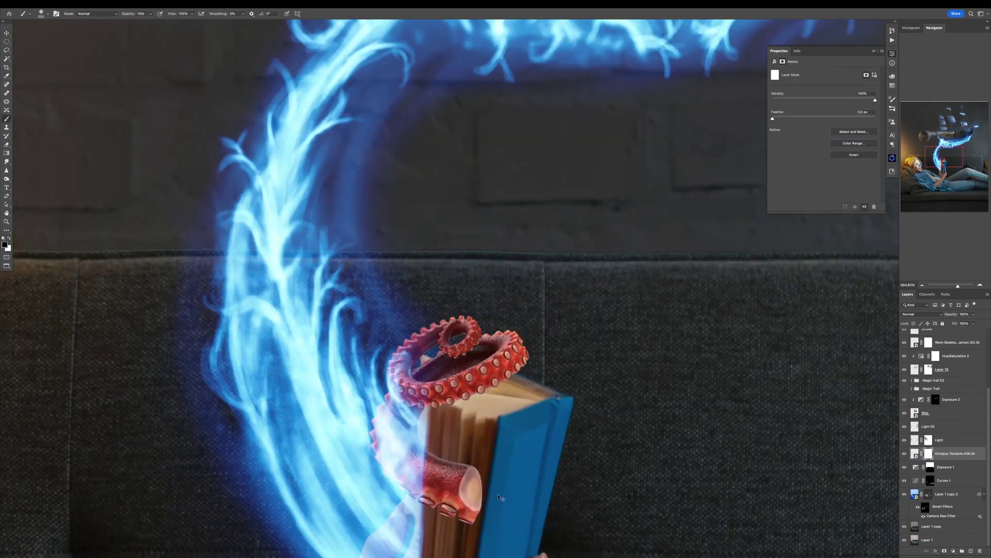
Mask away the tentacle's cut end with a smaller brush so it emerges from behind the book's pages
{"action": "right_click", "coordinate": [477, 328]}
{"action": "key", "text": "Escape"}
{"action": "key", "text": "bracketleft"}
{"action": "key", "text": "bracketleft"}
{"action": "scroll", "coordinate": [448, 279], "scroll_direction": "up", "scroll_amount": 3}
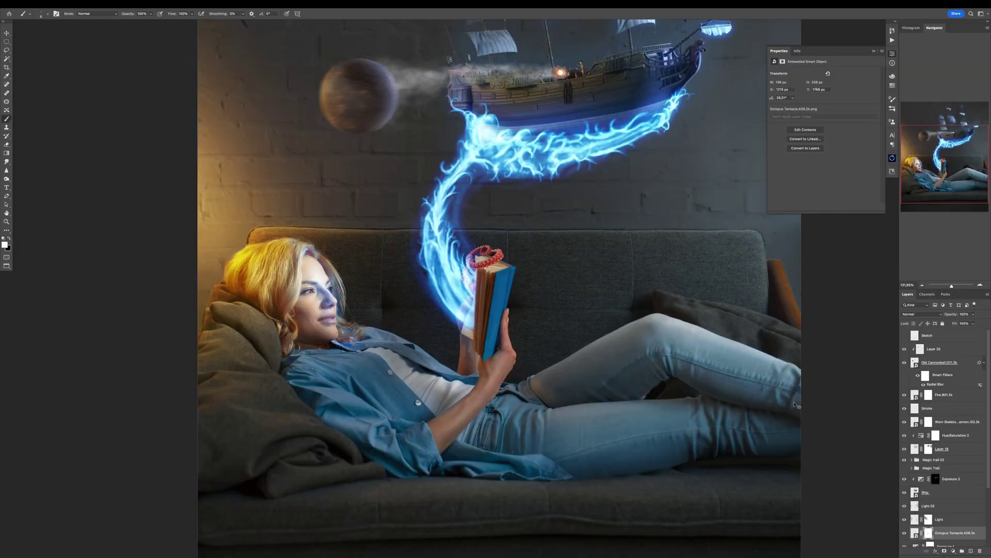
Position the second tentacle, on the Subject (Flat) layer, so it curls around the lower part of the book's pages
{"action": "scroll", "coordinate": [485, 310], "scroll_direction": "up", "scroll_amount": 5}
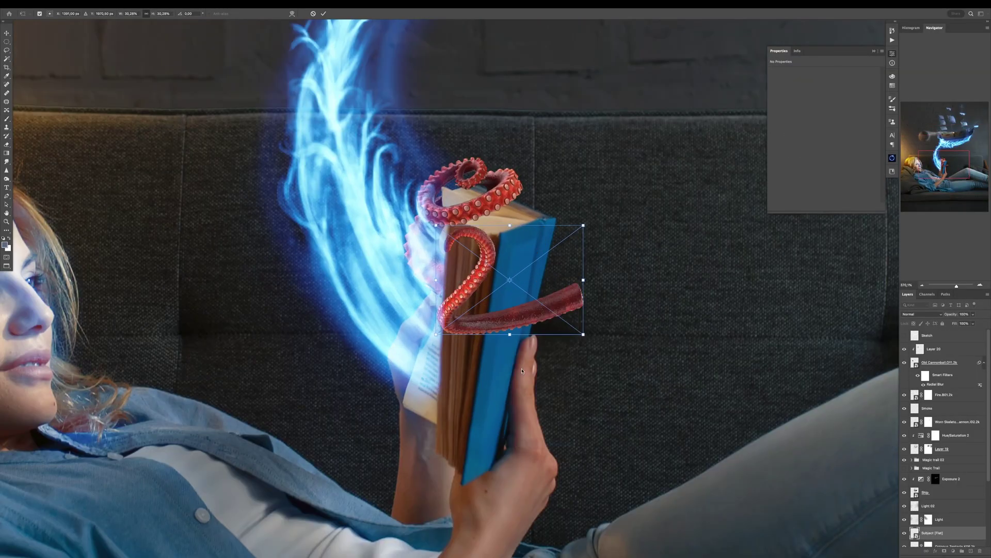
{"action": "left_click_drag", "start_coordinate": [550, 276], "coordinate": [523, 282]}
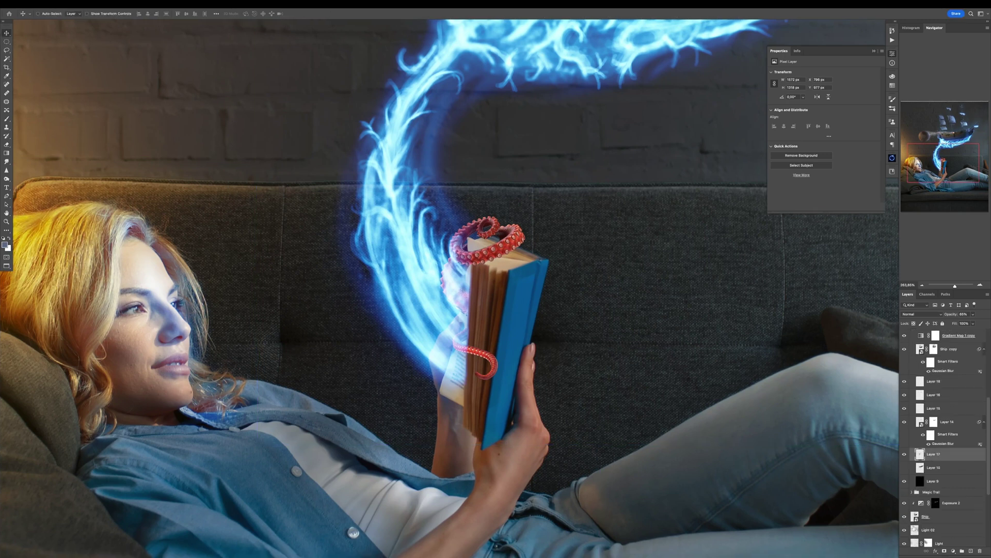
Adjust the soft blue glow on Layer 17 with a slight free transform
{"action": "scroll", "coordinate": [945, 439], "scroll_direction": "down", "scroll_amount": 5}
{"action": "key", "text": "ctrl+t"}
{"action": "scroll", "coordinate": [481, 243], "scroll_direction": "up", "scroll_amount": 5}
{"action": "left_click_drag", "start_coordinate": [704, 193], "coordinate": [697, 199]}
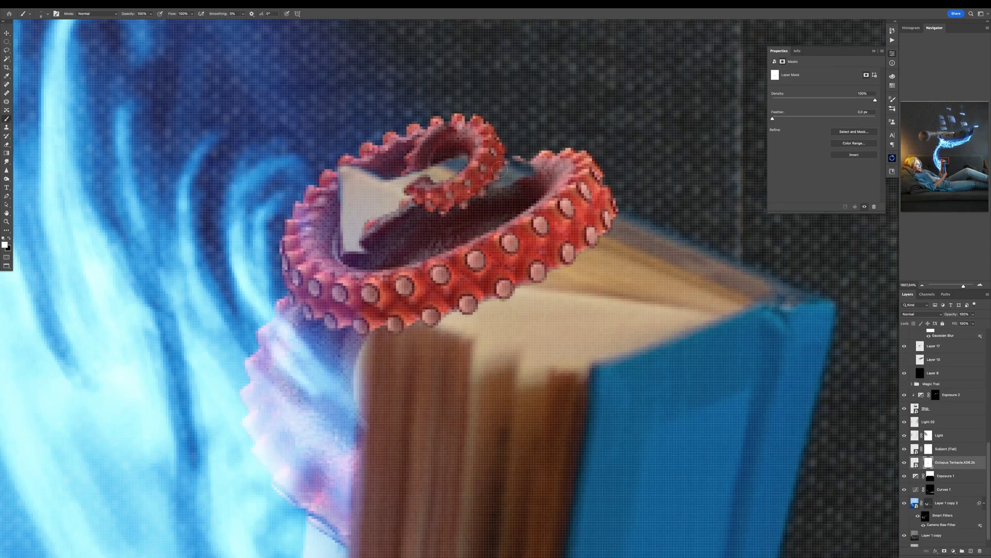
Paint on the octopus tentacle's mask to reveal the book's pages inside the coil
{"action": "key", "text": "x"}
{"action": "mouse_move", "coordinate": [356, 242]}
{"action": "left_mouse_down"}
{"action": "mouse_move", "coordinate": [522, 197]}
{"action": "mouse_move", "coordinate": [382, 248]}
{"action": "mouse_move", "coordinate": [512, 204]}
{"action": "left_mouse_up"}
{"action": "scroll", "coordinate": [433, 239], "scroll_direction": "down", "scroll_amount": 3}
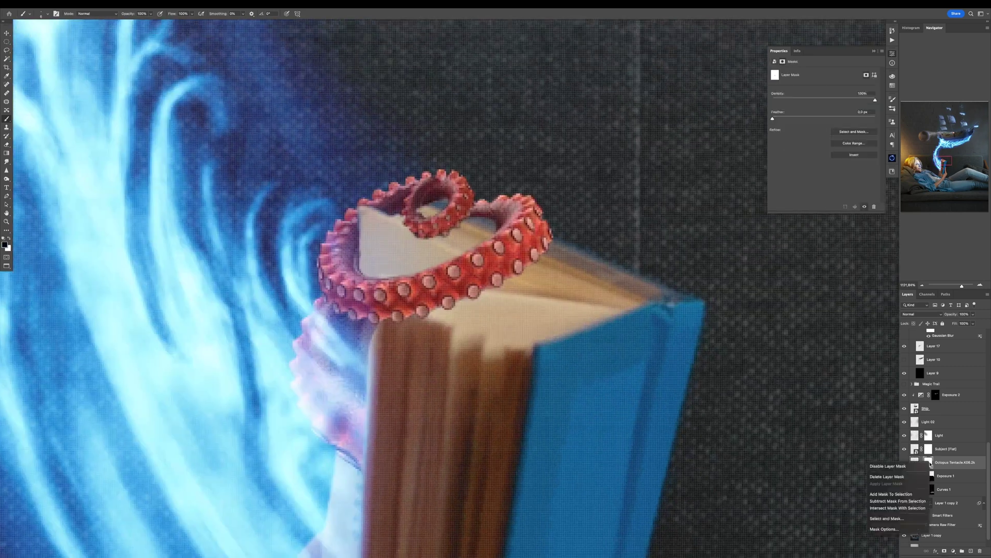
Apply a Gaussian Blur to the octopus tentacle layer and reselect its layer mask
{"action": "left_click", "coordinate": [151, 5]}
{"action": "left_click", "coordinate": [234, 158]}
{"action": "key", "text": "Return"}
{"action": "key", "text": "ctrl+backslash"}
{"action": "scroll", "coordinate": [390, 200], "scroll_direction": "up", "scroll_amount": 2}
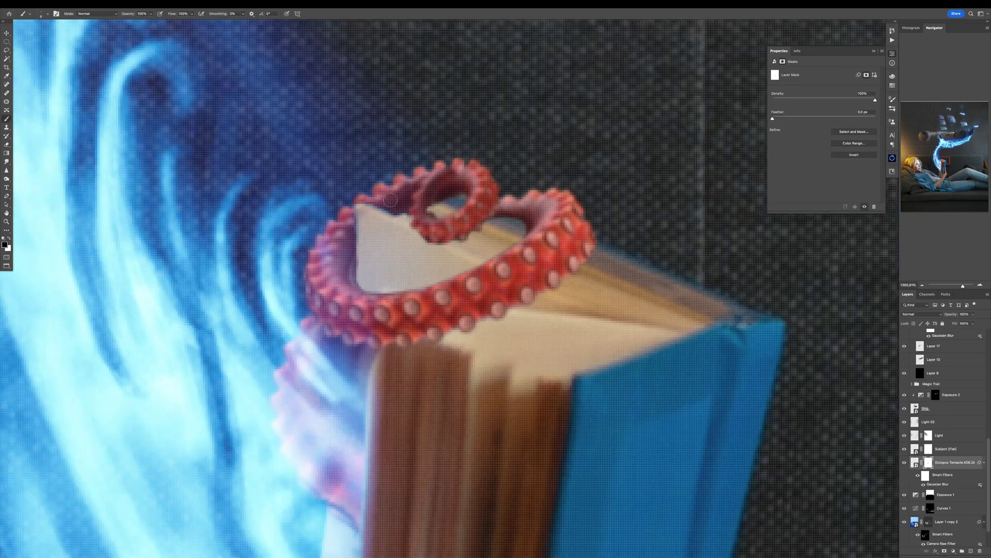
Add a Multiply layer beneath the octopus tentacle, paint its shadow on the pages, and soften it with a 10% opacity eraser
{"action": "key", "text": "ctrl+shift+alt+n"}
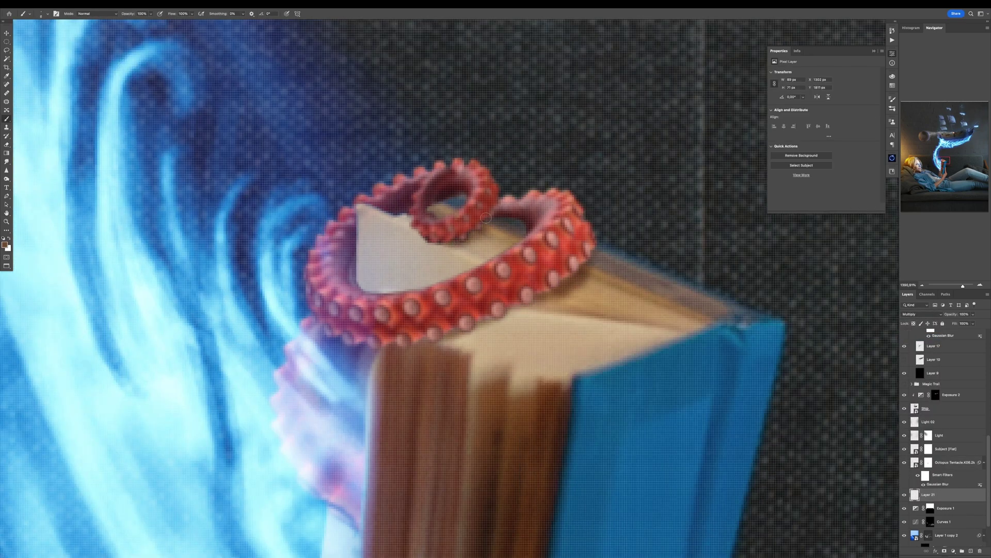
{"action": "key", "text": "e"}
{"action": "key", "text": "ctrl+0"}
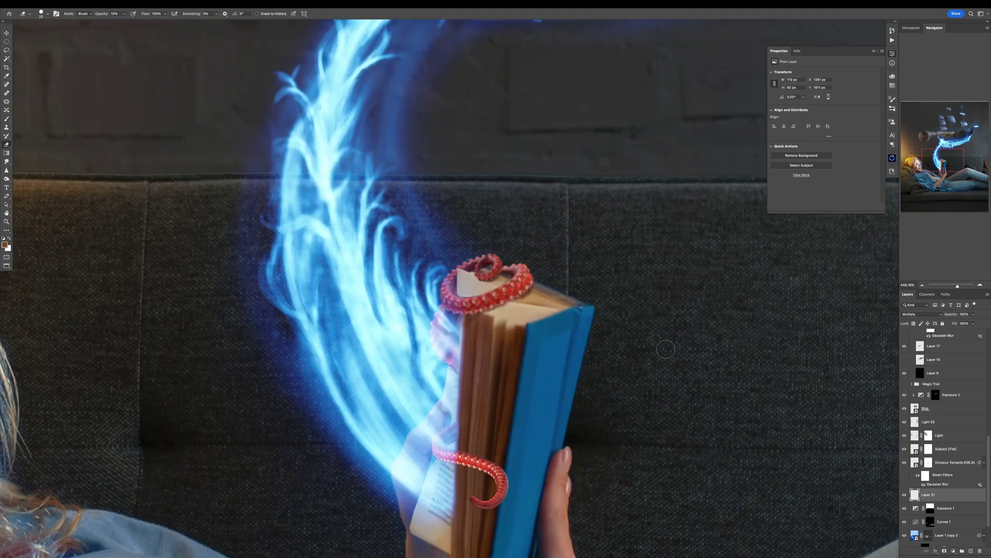
Add a brightening Curves adjustment with an inverted mask clipped to the Subject (Flat) layer and duplicate it onto the octopus tentacle layer
{"action": "scroll", "coordinate": [461, 372], "scroll_direction": "up", "scroll_amount": 5}
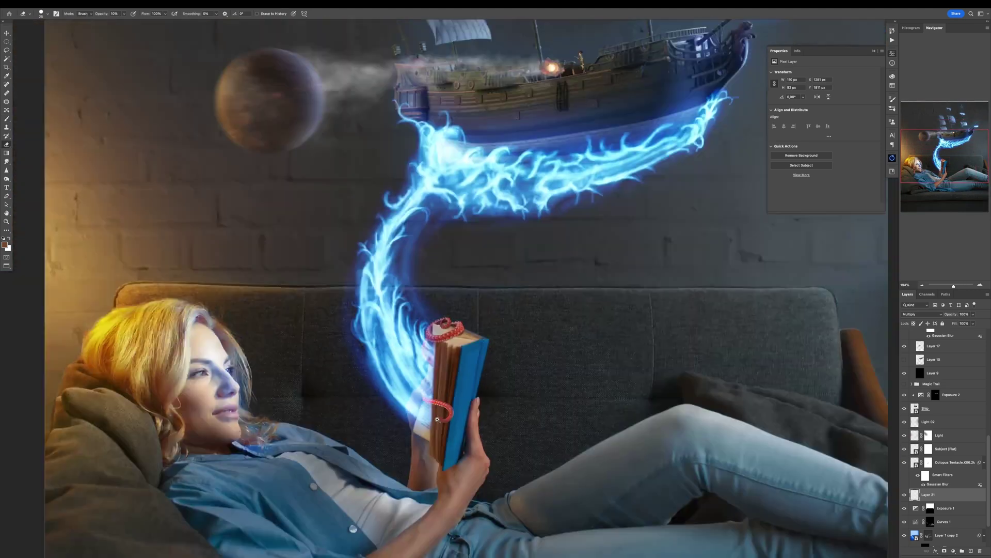
{"action": "key", "text": "ctrl+m"}
{"action": "left_click_drag", "start_coordinate": [833, 127], "coordinate": [819, 123]}
{"action": "key", "text": "ctrl+i"}
{"action": "key", "text": "b"}
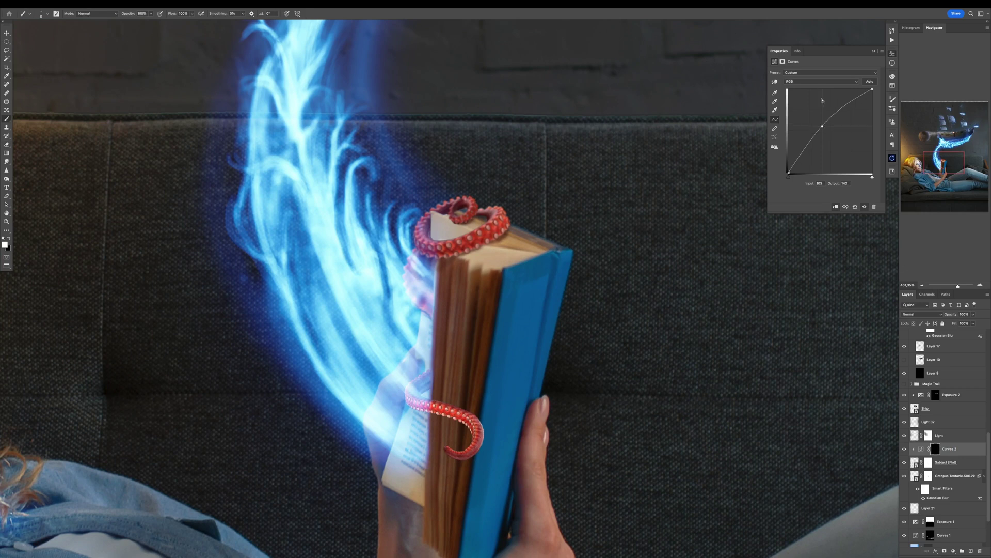
{"action": "left_click_drag", "start_coordinate": [919, 449], "coordinate": [914, 477]}
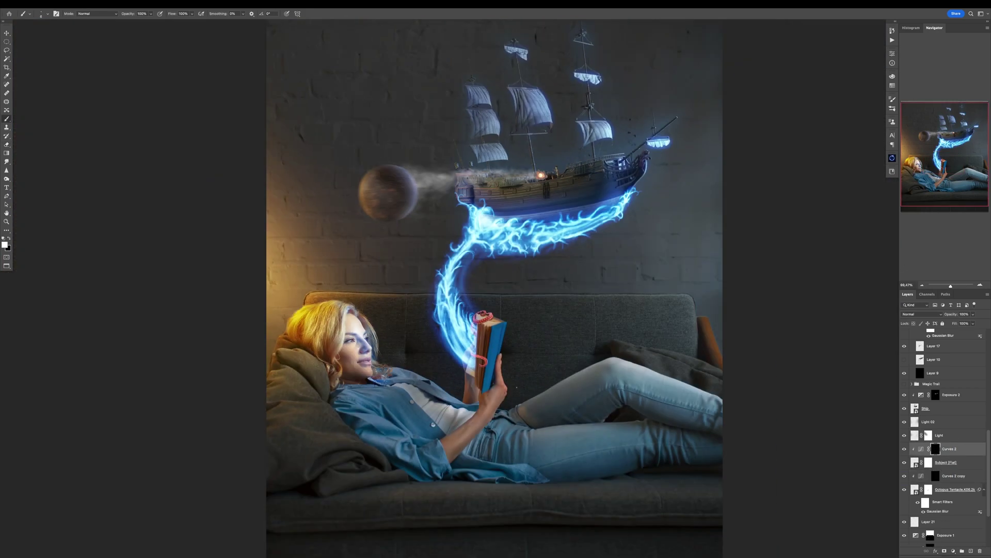
{"action": "scroll", "coordinate": [987, 376], "scroll_direction": "up", "scroll_amount": 1}
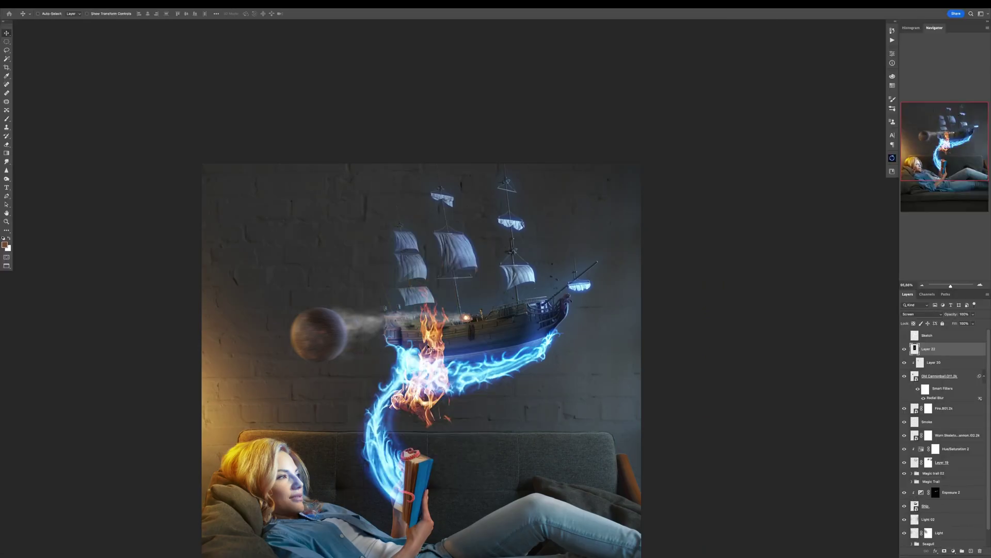
Place Screen-mode flames on the middle mast's large sail and on the deck near the bow, blending them with layer masks
{"action": "scroll", "coordinate": [505, 273], "scroll_direction": "up", "scroll_amount": 5}
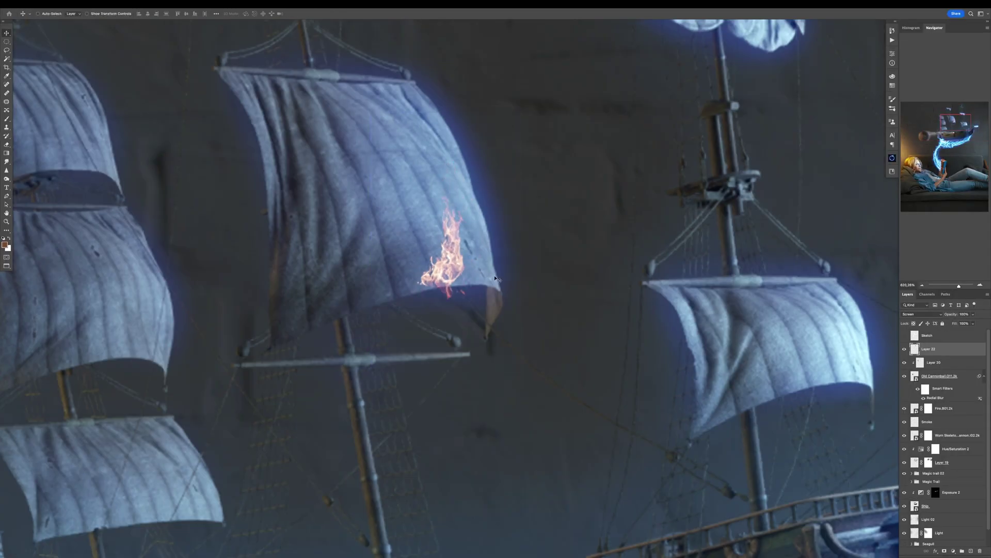
{"action": "left_click", "coordinate": [939, 488]}
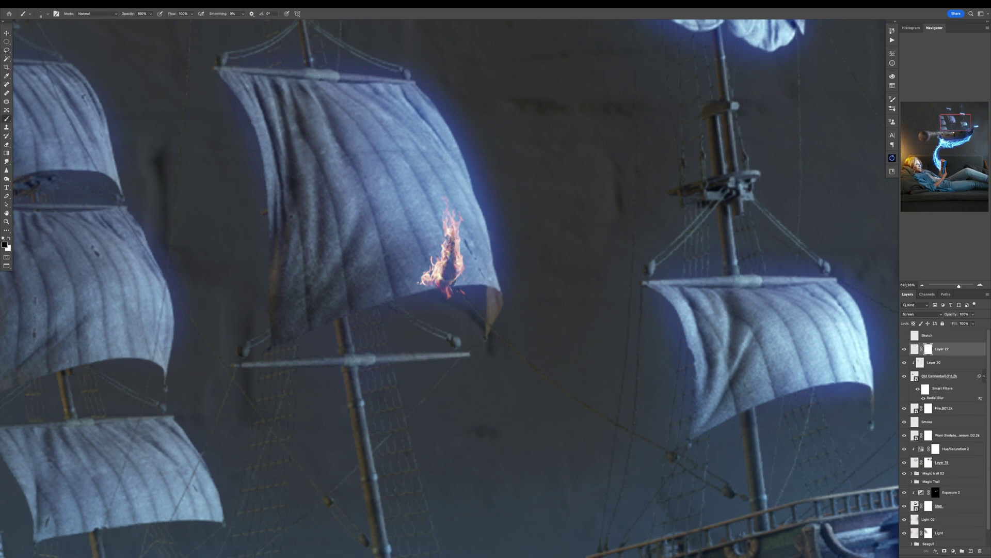
{"action": "scroll", "coordinate": [489, 291], "scroll_direction": "down", "scroll_amount": 3}
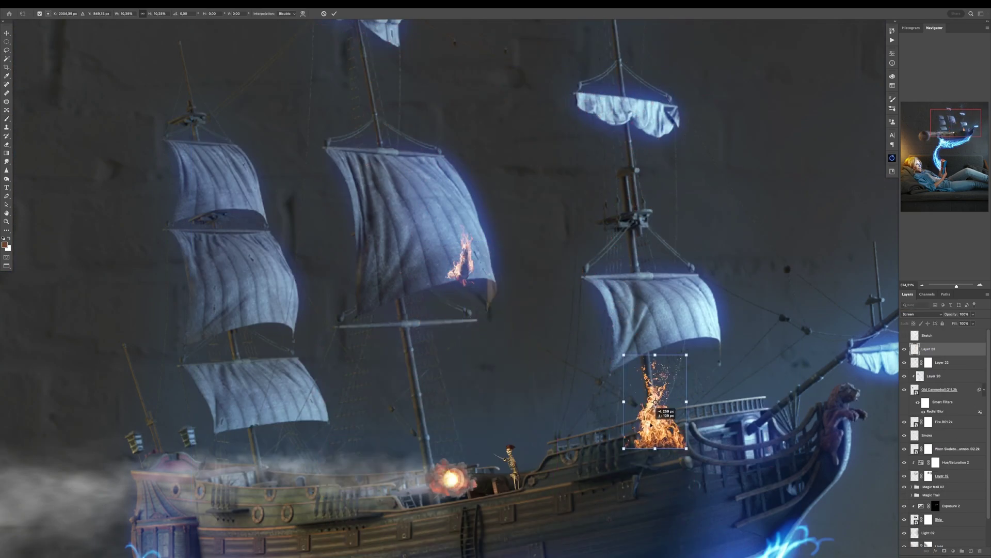
{"action": "scroll", "coordinate": [692, 456], "scroll_direction": "up", "scroll_amount": 3}
{"action": "scroll", "coordinate": [692, 456], "scroll_direction": "up", "scroll_amount": 2}
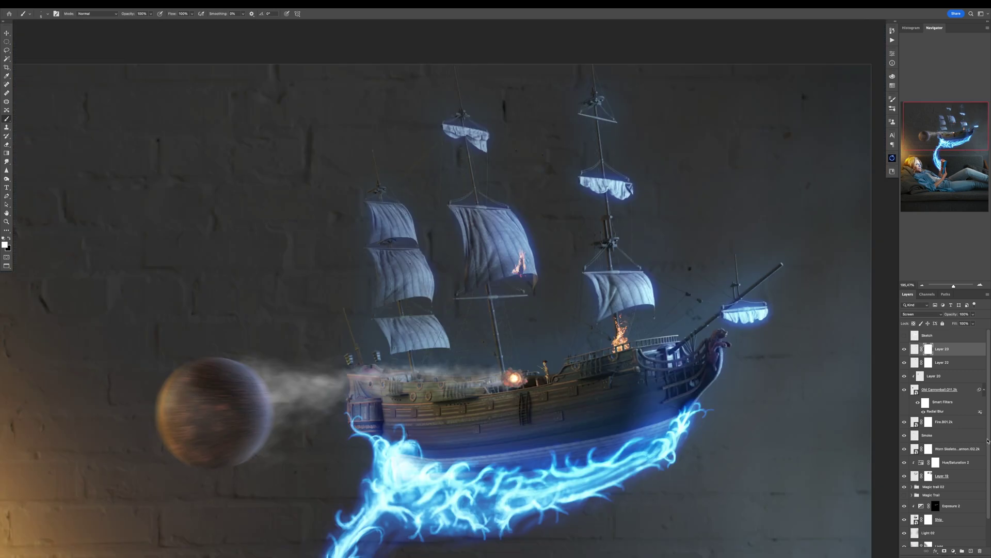
Cut burn holes into the foremast's lower sail on the ship's mask and paint in fire around them on Layer 24's mask
{"action": "scroll", "coordinate": [630, 328], "scroll_direction": "up", "scroll_amount": 4}
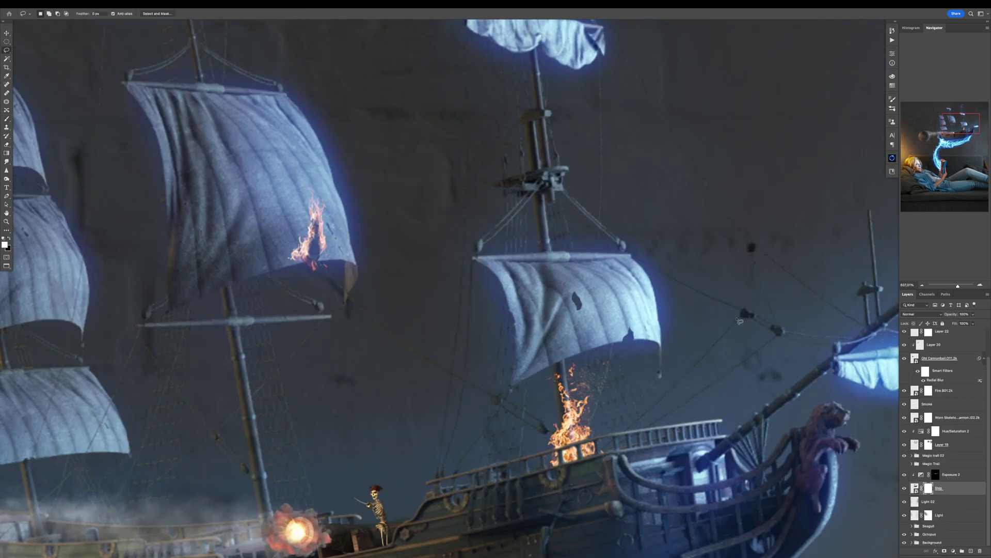
{"action": "right_click", "coordinate": [588, 326]}
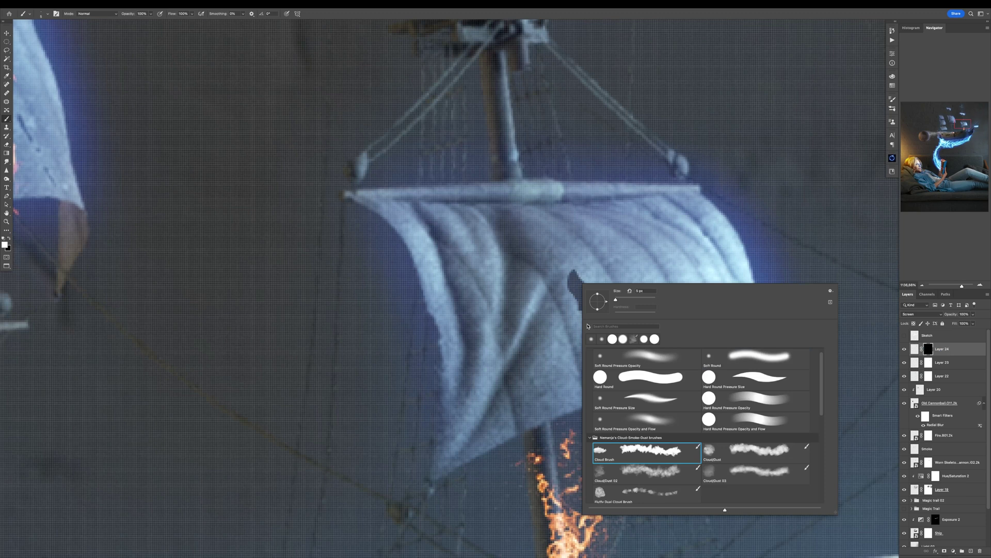
{"action": "key", "text": "Escape"}
{"action": "left_click_drag", "start_coordinate": [578, 289], "coordinate": [683, 299]}
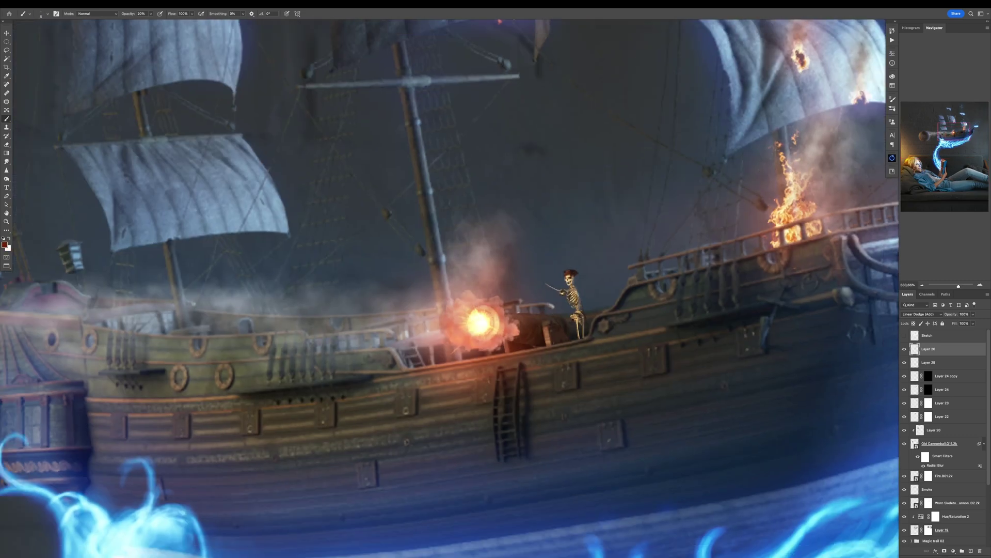
Sample an orange flame color and paint a warm fire glow on the ship using the Linear Dodge (Add) layer
{"action": "scroll", "coordinate": [480, 320], "scroll_direction": "down", "scroll_amount": 1}
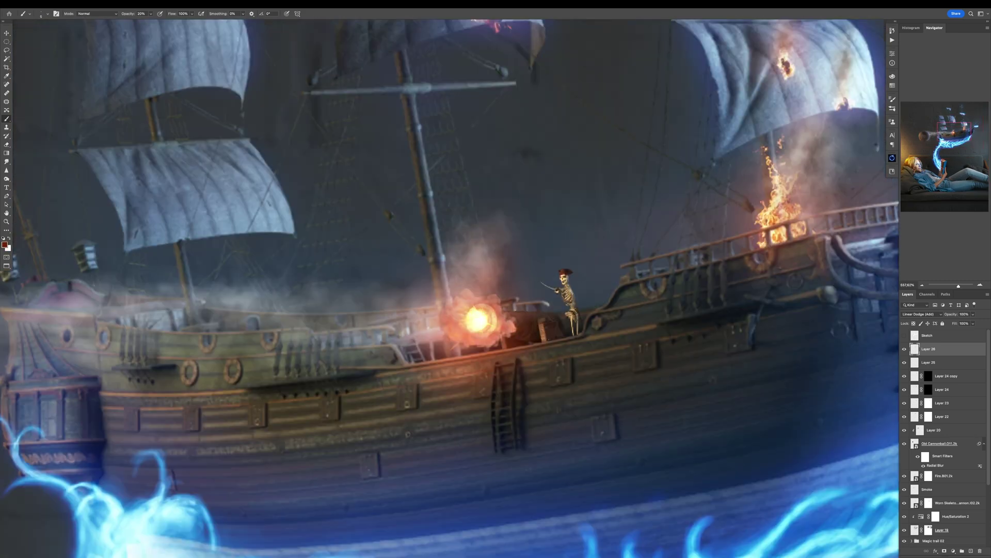
{"action": "left_click", "coordinate": [759, 173], "text": "alt"}
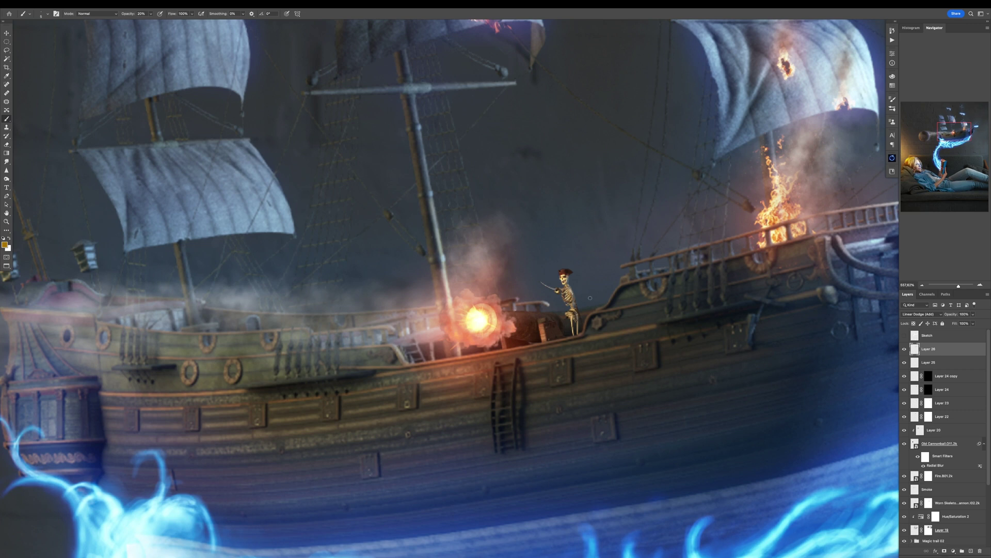
{"action": "scroll", "coordinate": [590, 298], "scroll_direction": "right", "scroll_amount": 5}
{"action": "scroll", "coordinate": [590, 298], "scroll_direction": "up", "scroll_amount": 3}
{"action": "scroll", "coordinate": [472, 373], "scroll_direction": "down", "scroll_amount": 8}
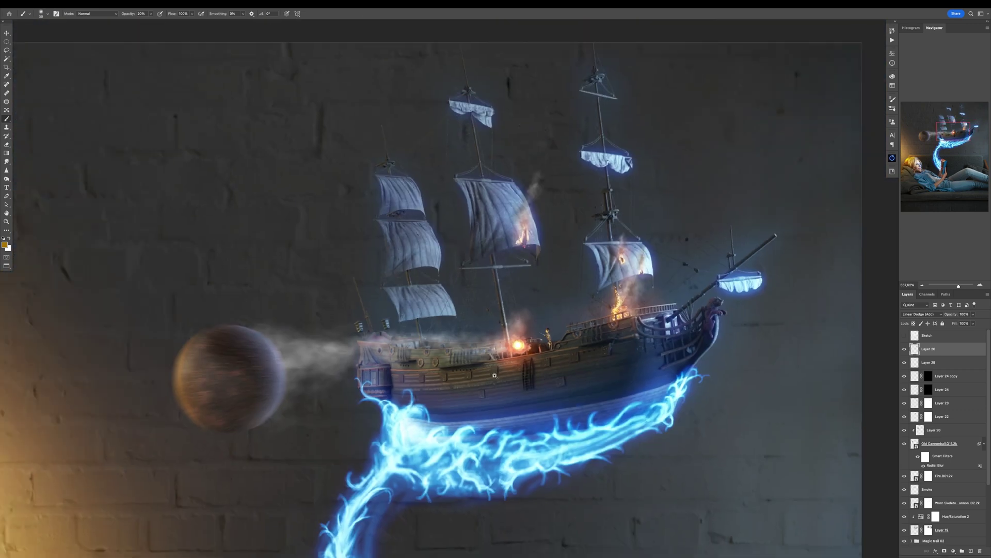
Name the warm light layer Glow and group the flame layers beneath it as Fire
{"action": "left_click", "coordinate": [915, 417]}
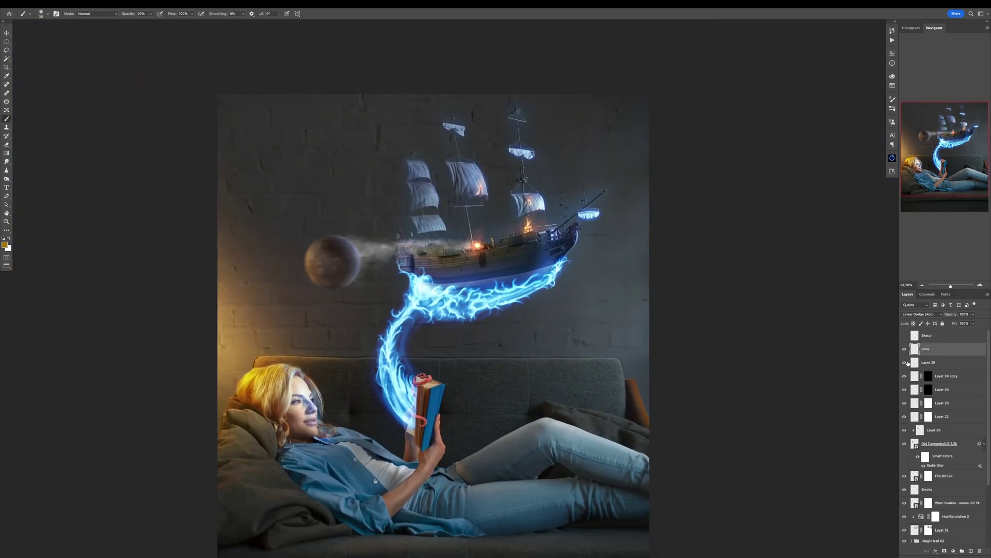
{"action": "left_click", "coordinate": [910, 363]}
{"action": "left_click", "coordinate": [919, 416], "text": "shift"}
{"action": "key", "text": "ctrl+g"}
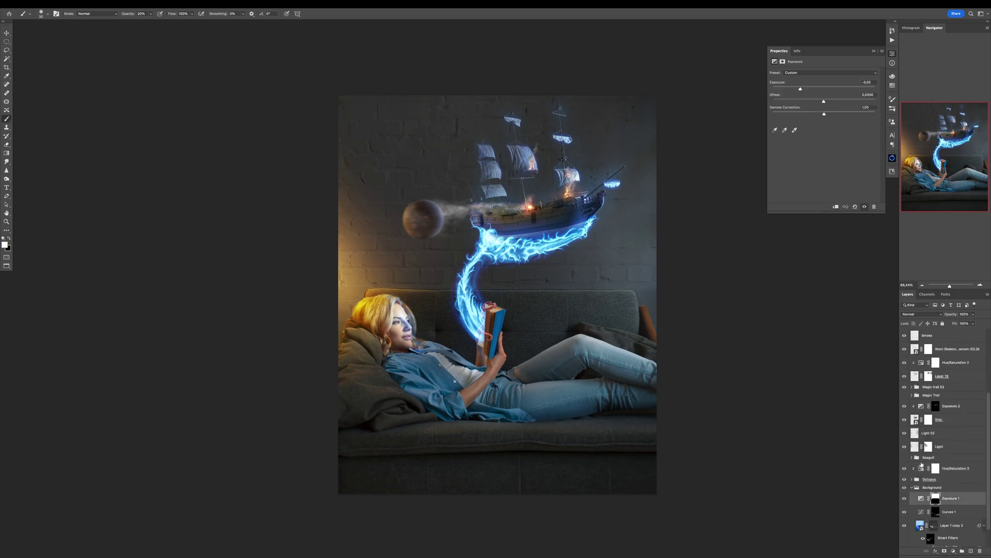
Adjust the background's Exposure 1, then brighten parts of the ship by painting on Exposure 3's mask with a larger 20% opacity brush
{"action": "left_click_drag", "start_coordinate": [805, 89], "coordinate": [800, 88]}
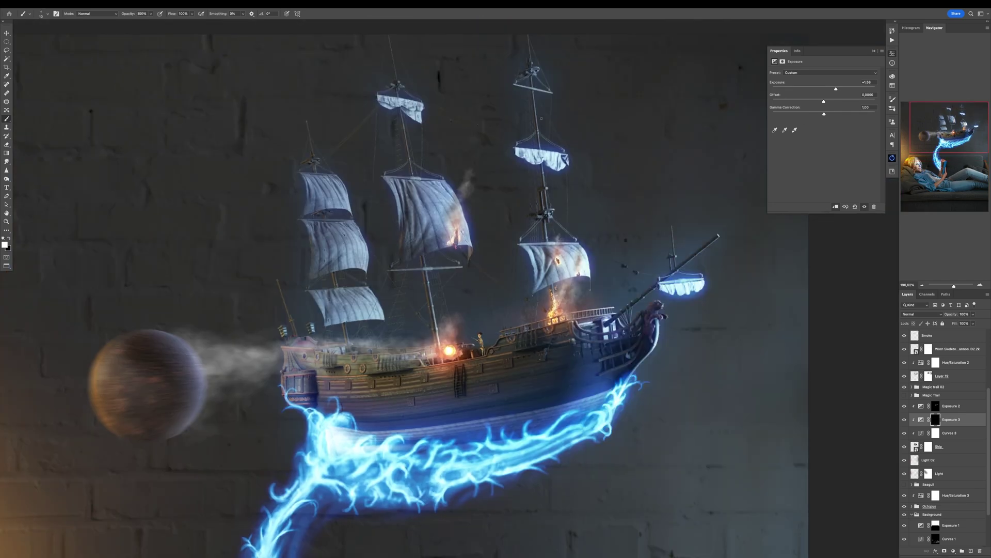
{"action": "key", "text": "2"}
{"action": "key", "text": "bracketright"}
{"action": "key", "text": "bracketright"}
{"action": "key", "text": "bracketright"}
{"action": "key", "text": "bracketright"}
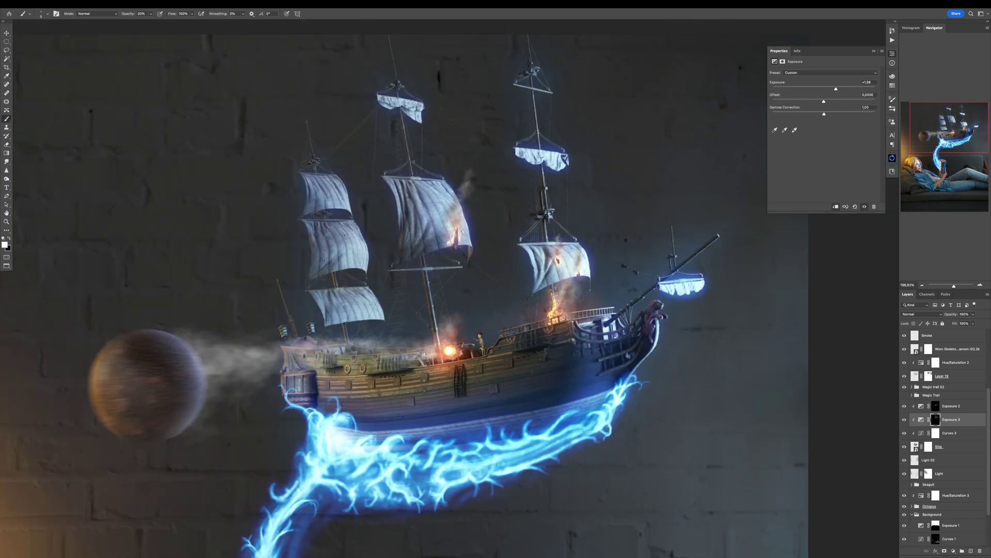
{"action": "scroll", "coordinate": [402, 289], "scroll_direction": "up", "scroll_amount": 3}
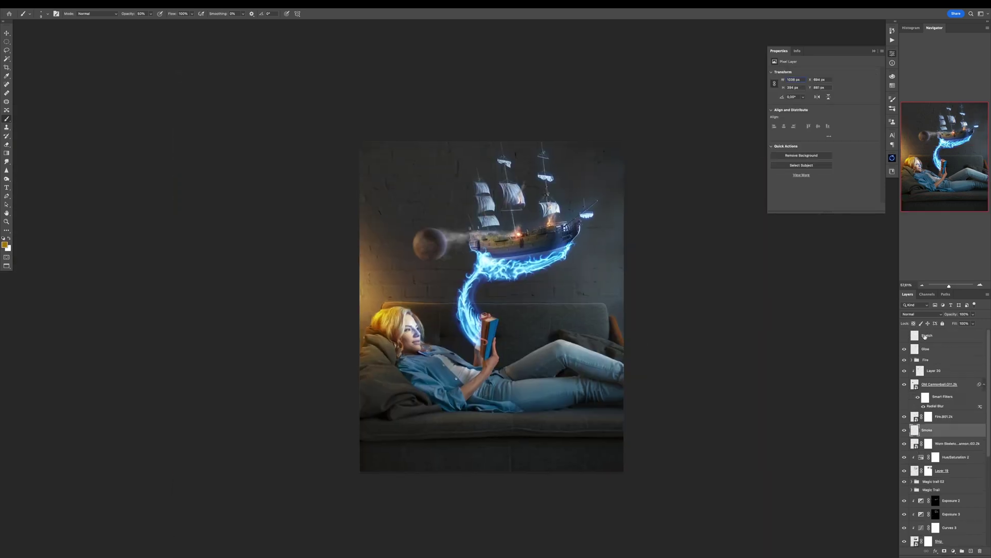
Add the Papers 01 to 08 images above the Glow layer and mask selected ones down to single floating pages
{"action": "key", "text": "Tab"}
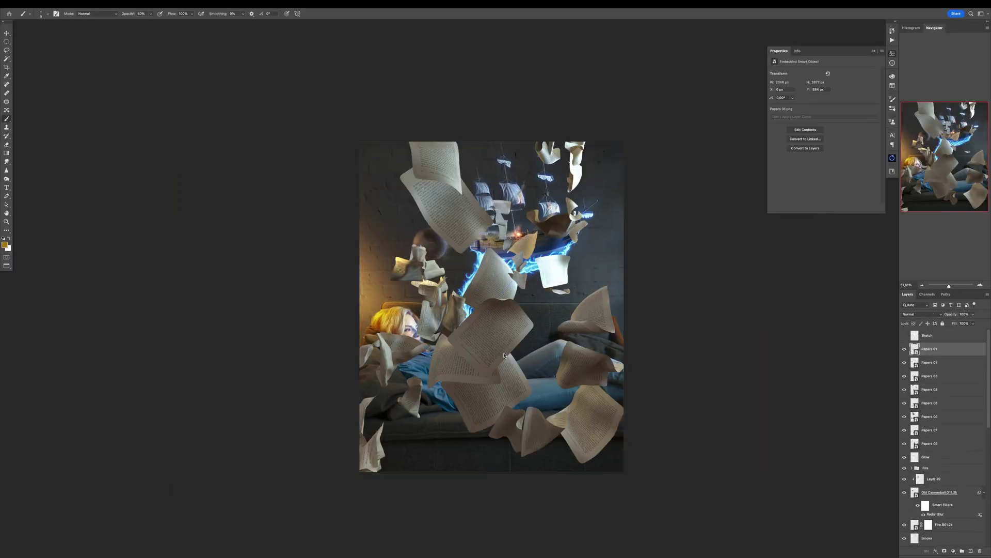
{"action": "mouse_move", "coordinate": [464, 408]}
{"action": "left_mouse_down"}
{"action": "mouse_move", "coordinate": [495, 444]}
{"action": "mouse_move", "coordinate": [508, 398]}
{"action": "mouse_move", "coordinate": [421, 444]}
{"action": "left_mouse_up"}
{"action": "key", "text": "v"}
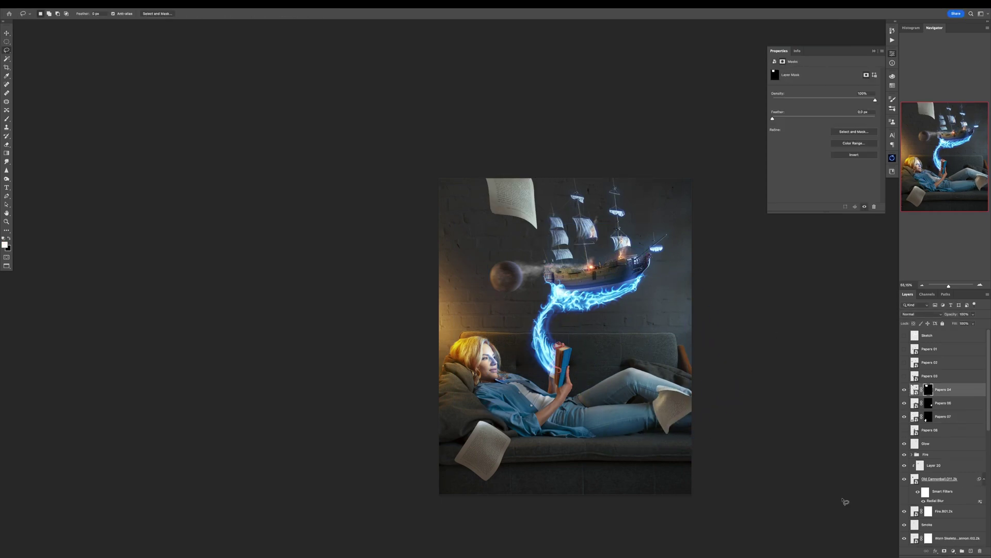
Isolate a page from Papers 03 and free transform the floating pages, rotating the Papers 07 page beside the sofa
{"action": "key", "text": "ctrl+t"}
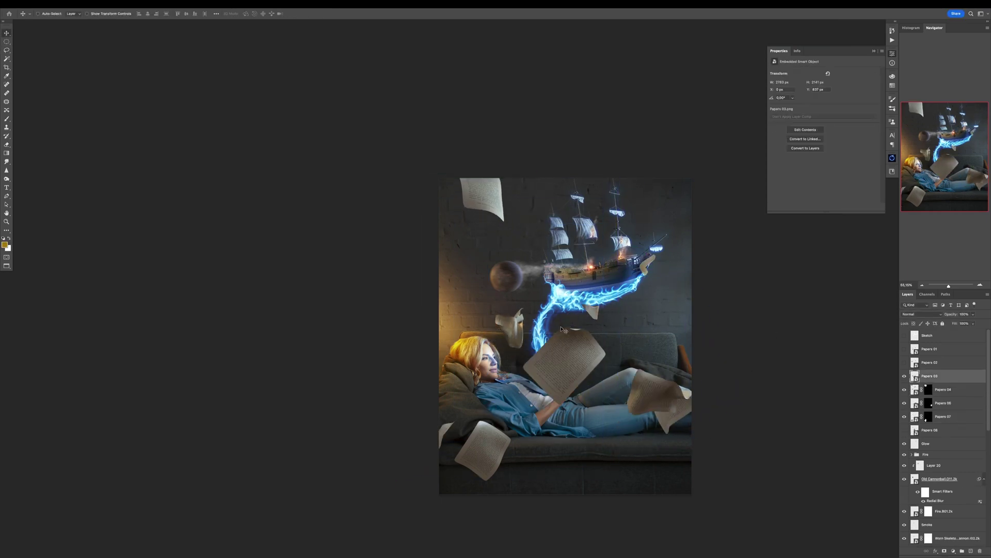
{"action": "key", "text": "ctrl+t"}
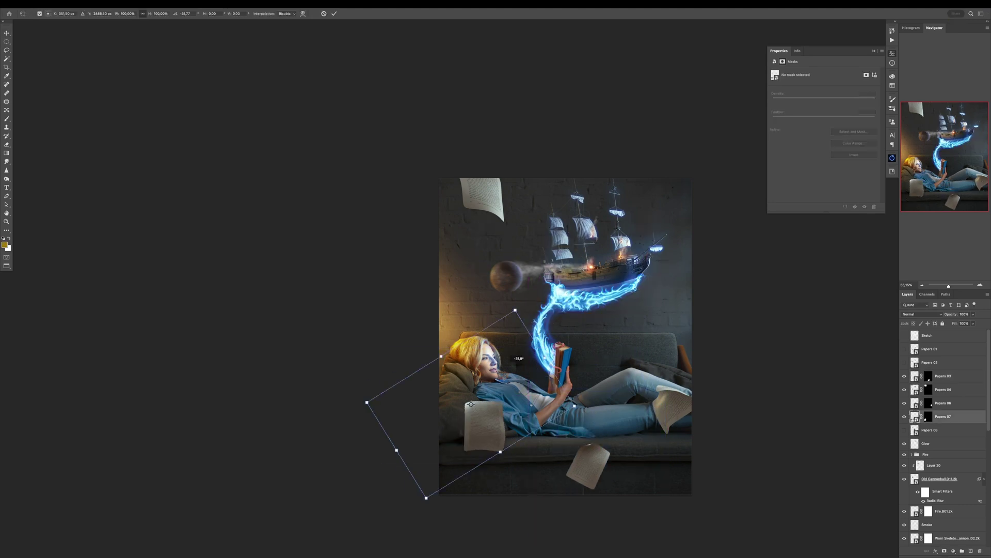
{"action": "key", "text": "Return"}
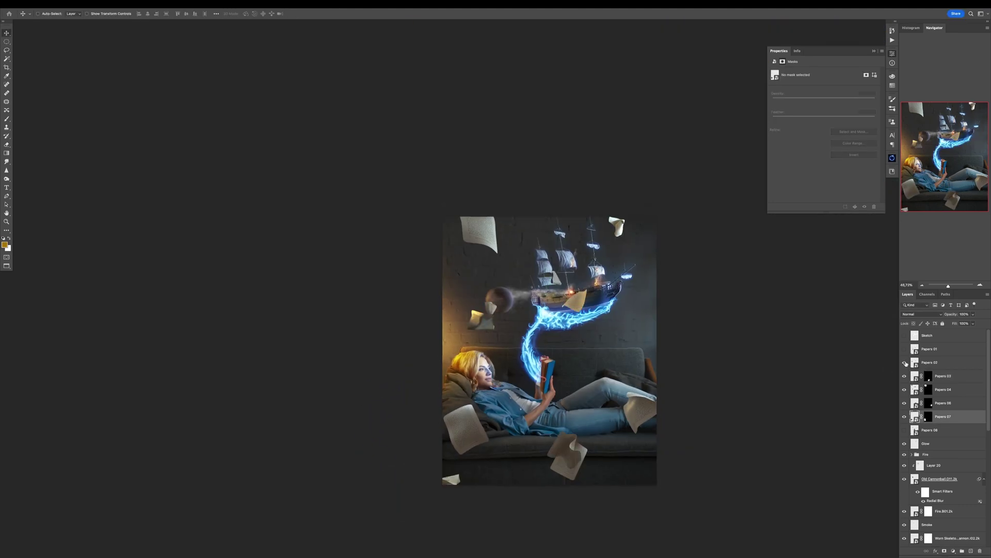
Isolate and transform more flying pages, give them a Radial Blur, and reposition the Papers 07 page near the sofa's front edge
{"action": "key", "text": "l"}
{"action": "scroll", "coordinate": [521, 351], "scroll_direction": "up", "scroll_amount": 3}
{"action": "key", "text": "ctrl+t"}
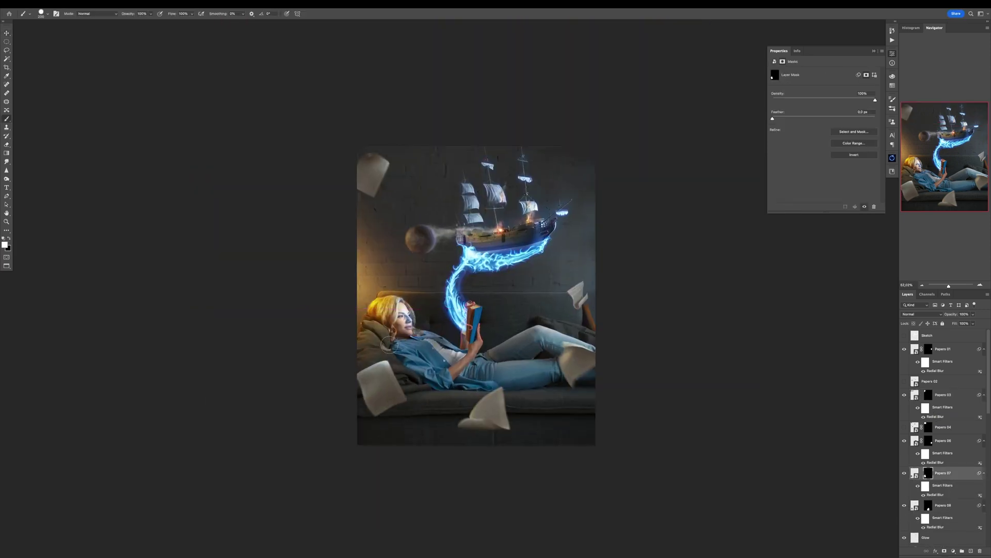
{"action": "left_click", "coordinate": [934, 396]}
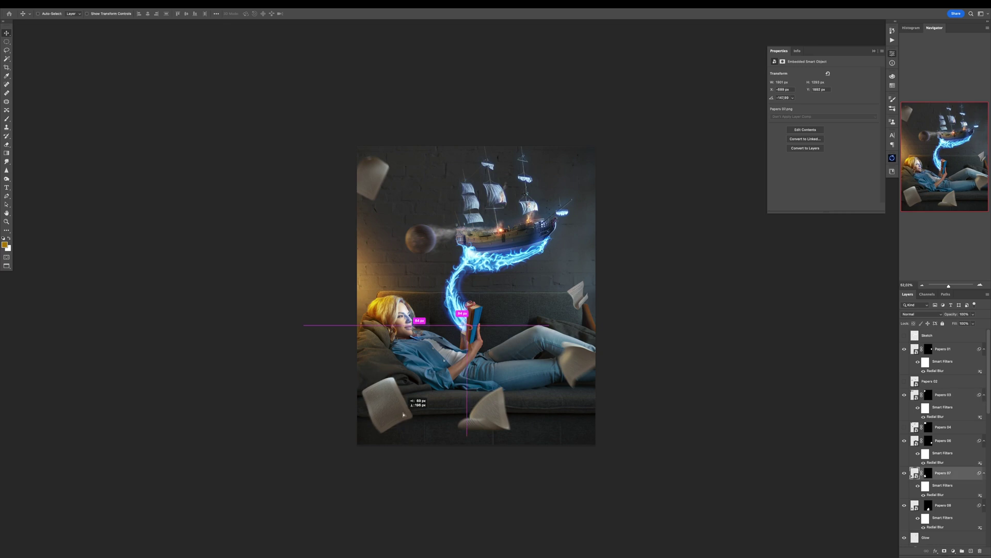
{"action": "left_click_drag", "start_coordinate": [410, 338], "coordinate": [405, 334]}
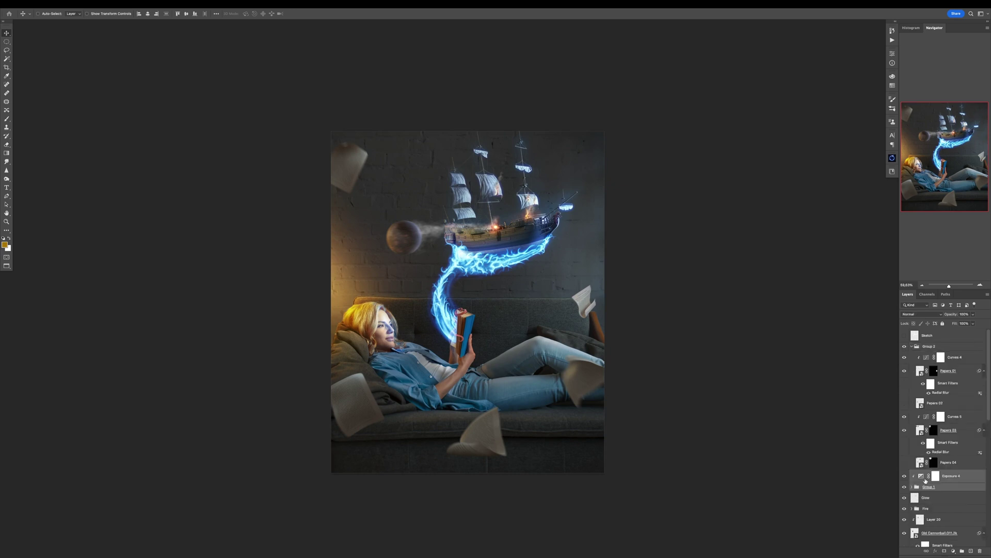
Rename the group of flying pages as Papers and select Layer 1 copy 2 in the Background group
{"action": "double_click", "coordinate": [929, 346]}
{"action": "type", "text": "Papers"}
{"action": "scroll", "coordinate": [901, 343], "scroll_direction": "down", "scroll_amount": 10}
{"action": "left_click", "coordinate": [953, 493]}
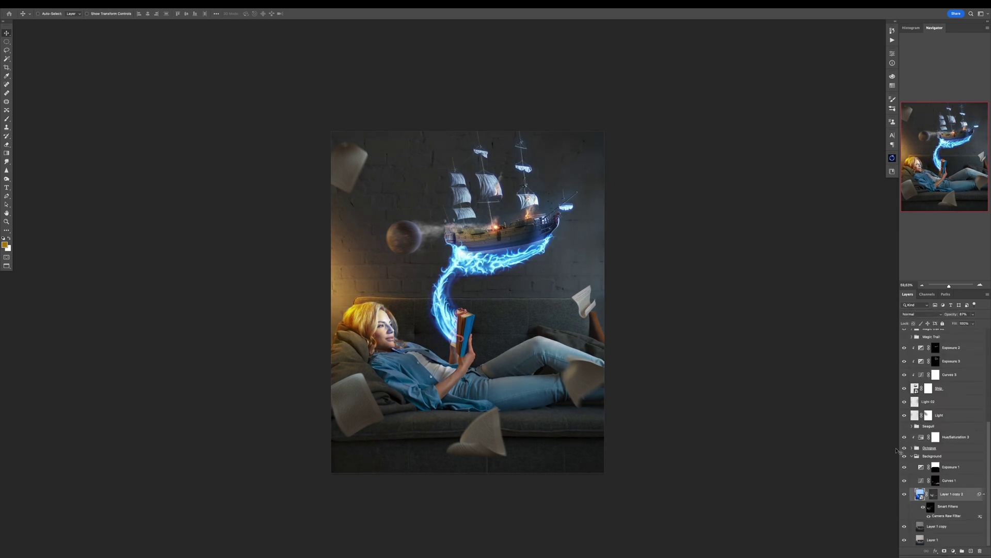
Generate and save a blue Oniric glow with a Soft transition, threshold 0.12, dynamic range 1 and saturation 100
{"action": "left_click", "coordinate": [893, 158]}
{"action": "left_click", "coordinate": [842, 230]}
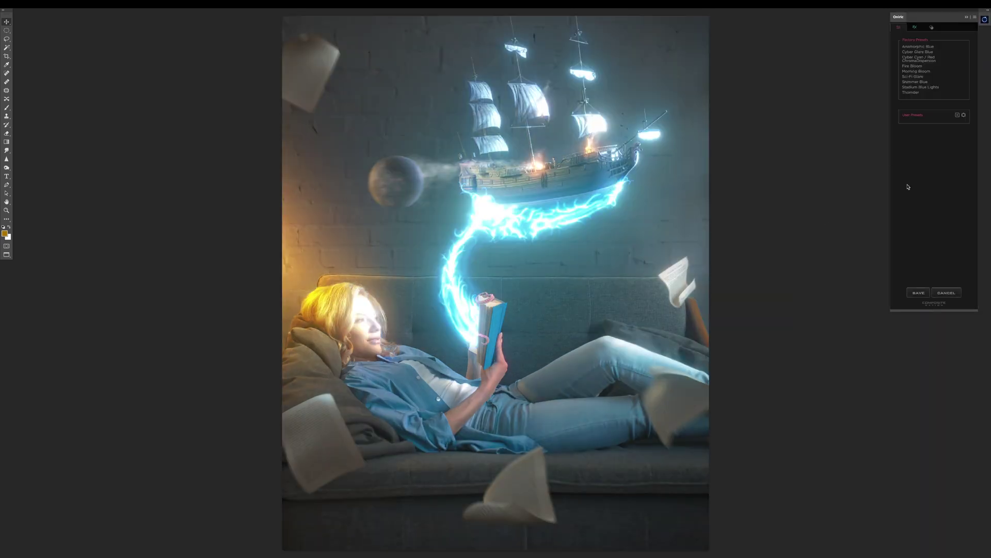
{"action": "left_click", "coordinate": [924, 271]}
{"action": "left_click_drag", "start_coordinate": [917, 59], "coordinate": [907, 73]}
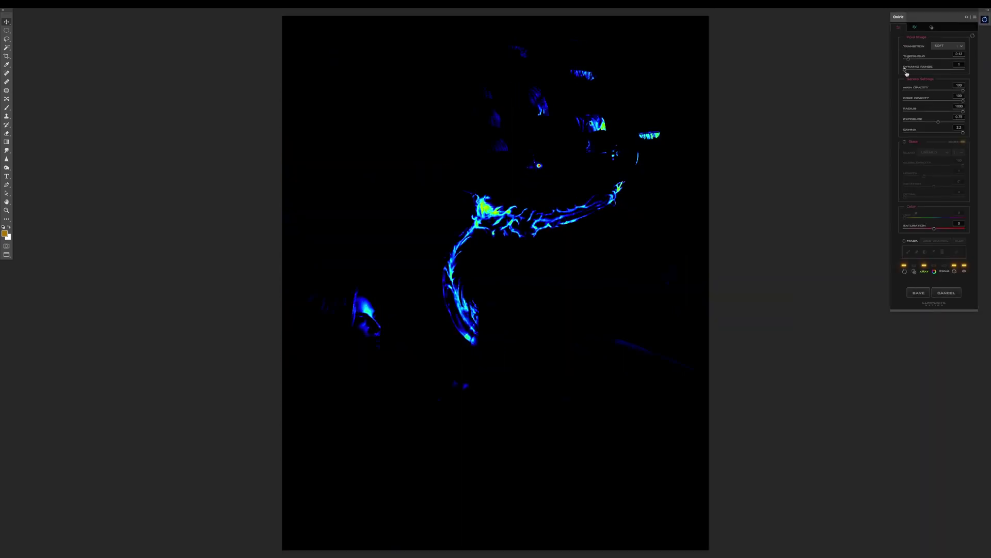
{"action": "left_click", "coordinate": [924, 270]}
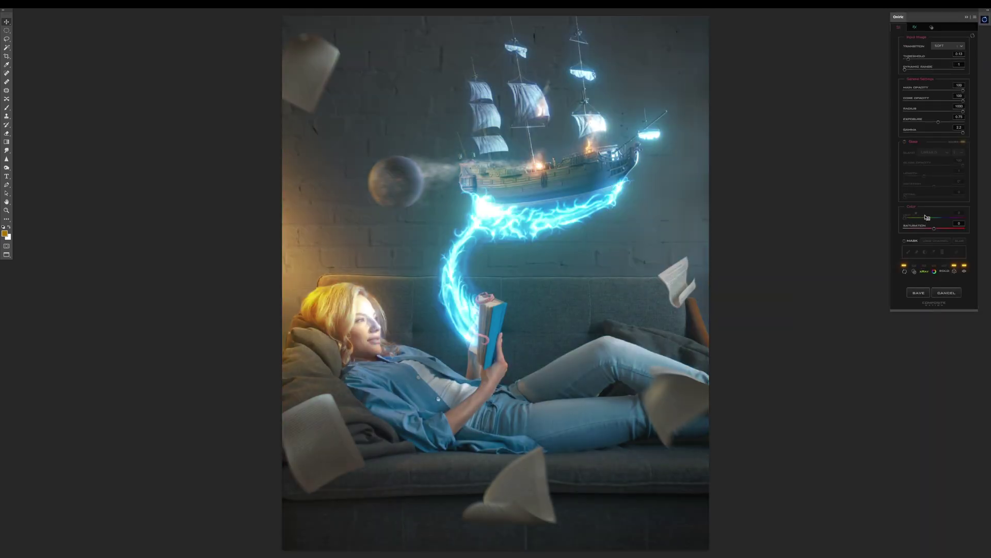
{"action": "left_click_drag", "start_coordinate": [920, 219], "coordinate": [940, 225]}
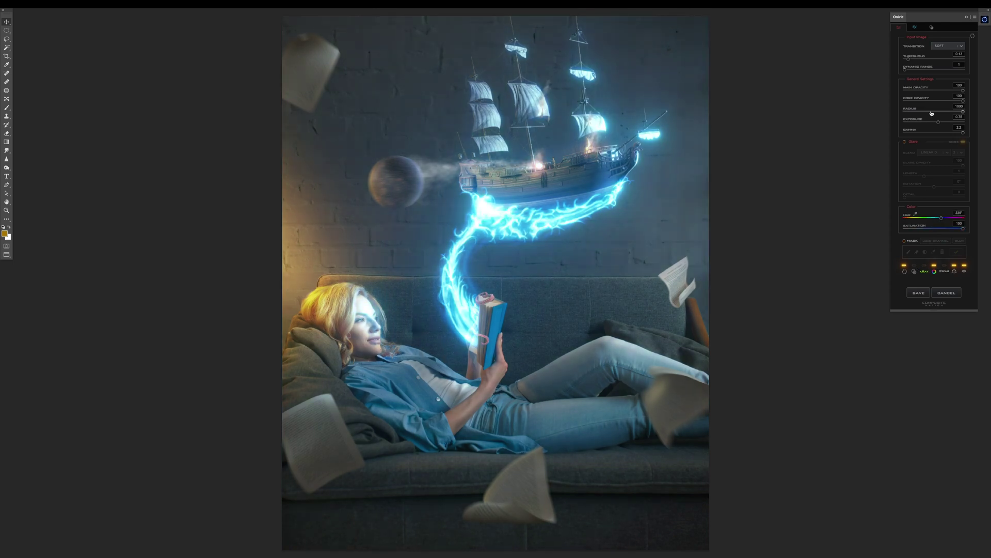
{"action": "left_click", "coordinate": [918, 292]}
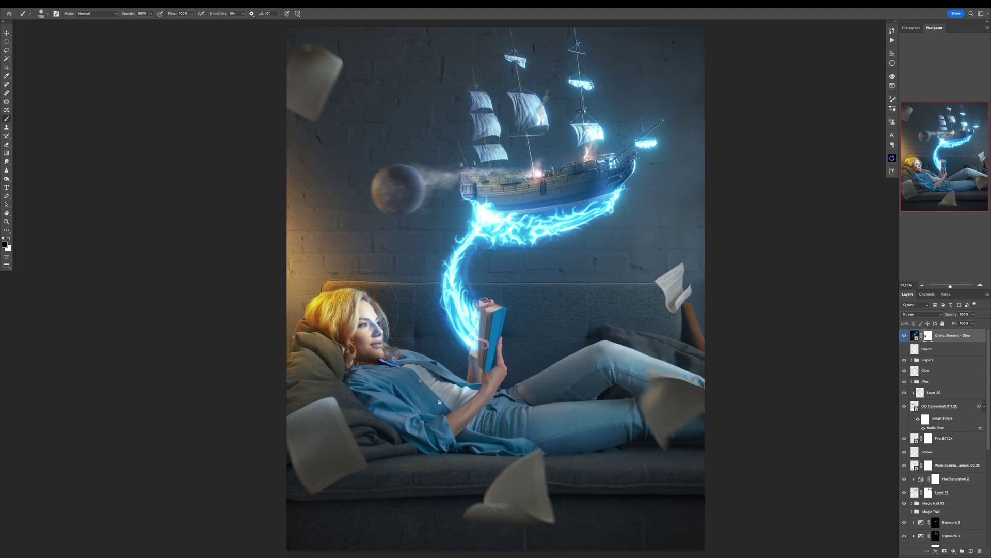
Paint on the Oniric glow layer's mask with a larger brush to remove the glow from the sails and the surrounding wall
{"action": "scroll", "coordinate": [486, 211], "scroll_direction": "up", "scroll_amount": 3}
{"action": "key", "text": "bracketright"}
{"action": "key", "text": "bracketright"}
{"action": "key", "text": "bracketright"}
{"action": "key", "text": "bracketright"}
{"action": "key", "text": "bracketright"}
{"action": "mouse_move", "coordinate": [596, 212]}
{"action": "left_mouse_down"}
{"action": "mouse_move", "coordinate": [576, 155]}
{"action": "mouse_move", "coordinate": [483, 106]}
{"action": "left_mouse_up"}
{"action": "scroll", "coordinate": [699, 478], "scroll_direction": "down", "scroll_amount": 2}
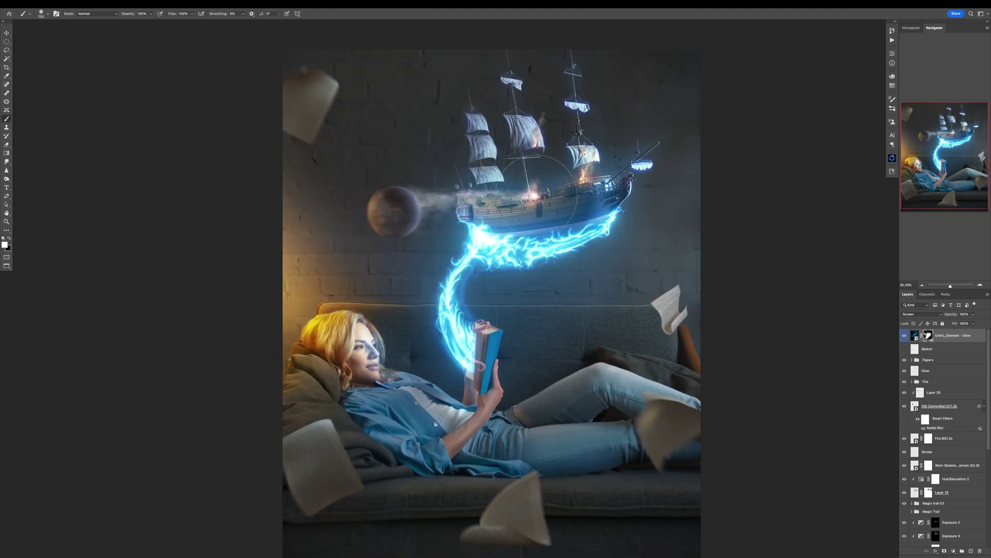
{"action": "key", "text": "x"}
Clip a Hue/Saturation adjustment with a slight positive hue shift to the Oniric glow, and select the glow layer's mask for editing around the ship
{"action": "key", "text": "ctrl+u"}
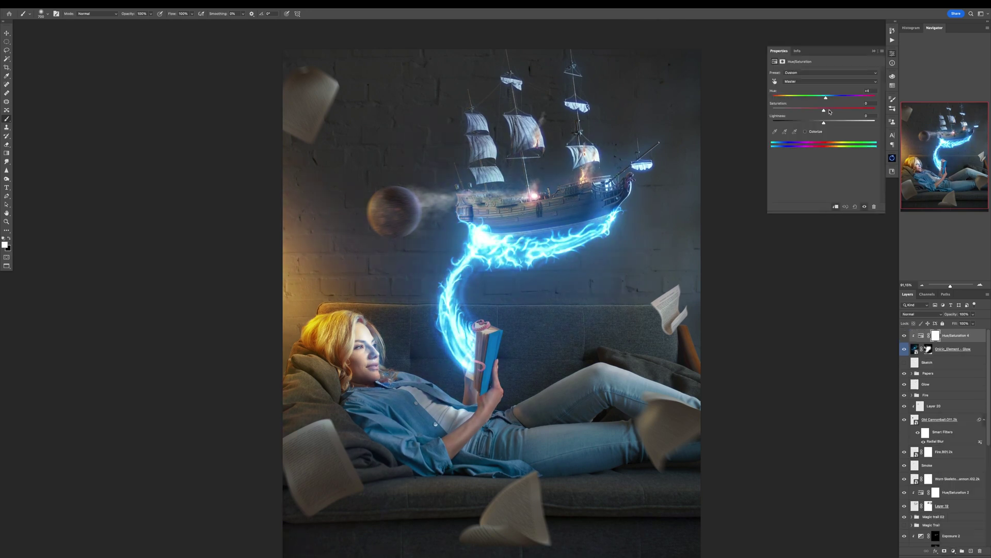
{"action": "left_click", "coordinate": [929, 349]}
{"action": "key", "text": "x"}
{"action": "scroll", "coordinate": [565, 272], "scroll_direction": "up", "scroll_amount": 3}
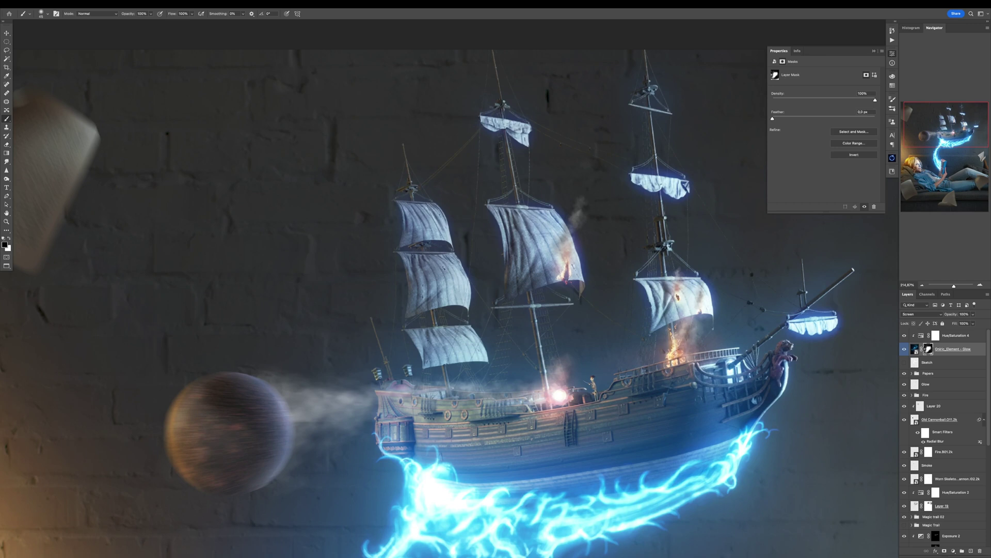
Try a duplicate of the Oniric glow with a black mask and a clipped Hue/Saturation adjustment shifted to a negative hue
{"action": "key", "text": "x"}
{"action": "key", "text": "ctrl+j"}
{"action": "key", "text": "ctrl+i"}
{"action": "key", "text": "ctrl+bracketright"}
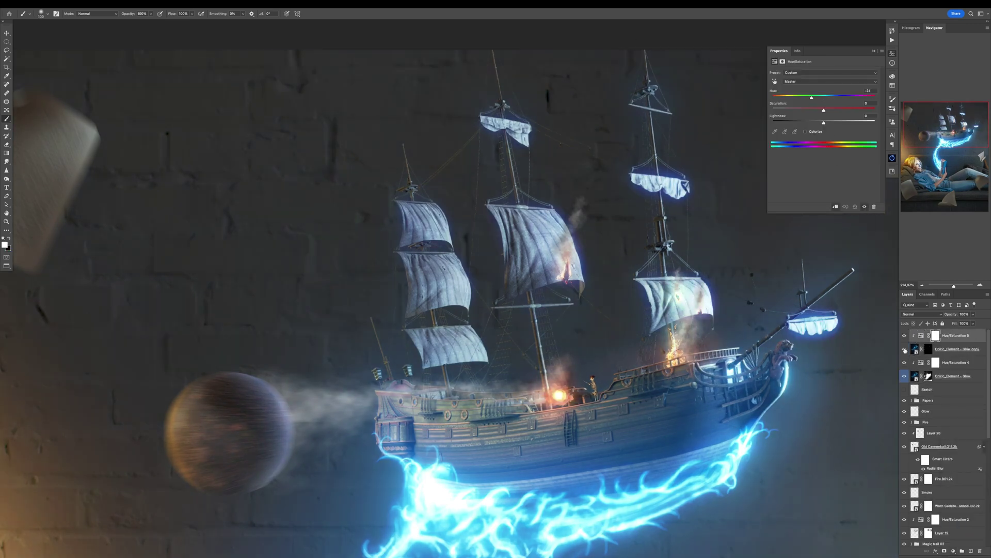
{"action": "key", "text": "ctrl+e"}
{"action": "key", "text": "ctrl+z"}
Add a Linear Dodge (Add) layer above the glow's Hue/Saturation adjustment and paint soft blue light around the ship at 20% brush opacity
{"action": "key", "text": "ctrl+0"}
{"action": "key", "text": "ctrl+shift+z"}
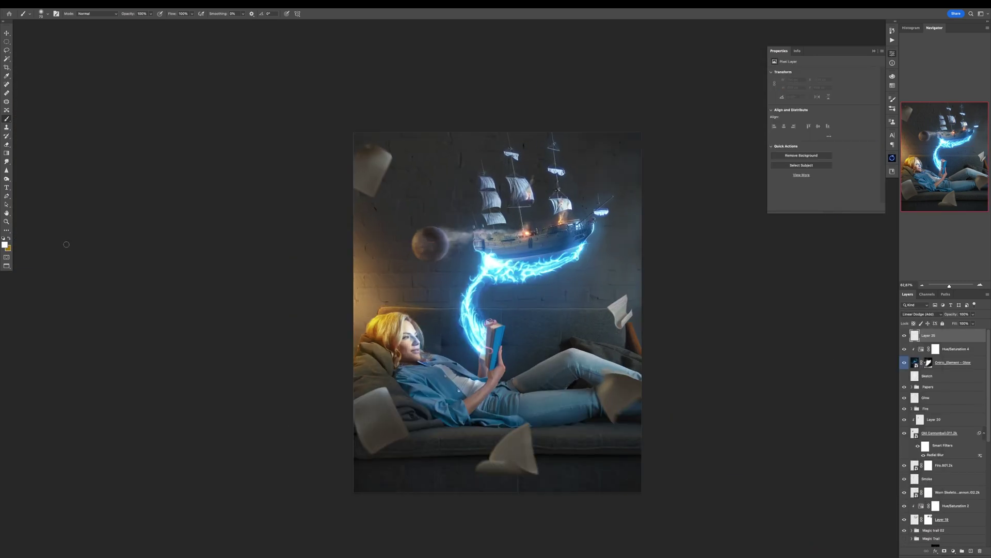
{"action": "scroll", "coordinate": [544, 205], "scroll_direction": "up", "scroll_amount": 3}
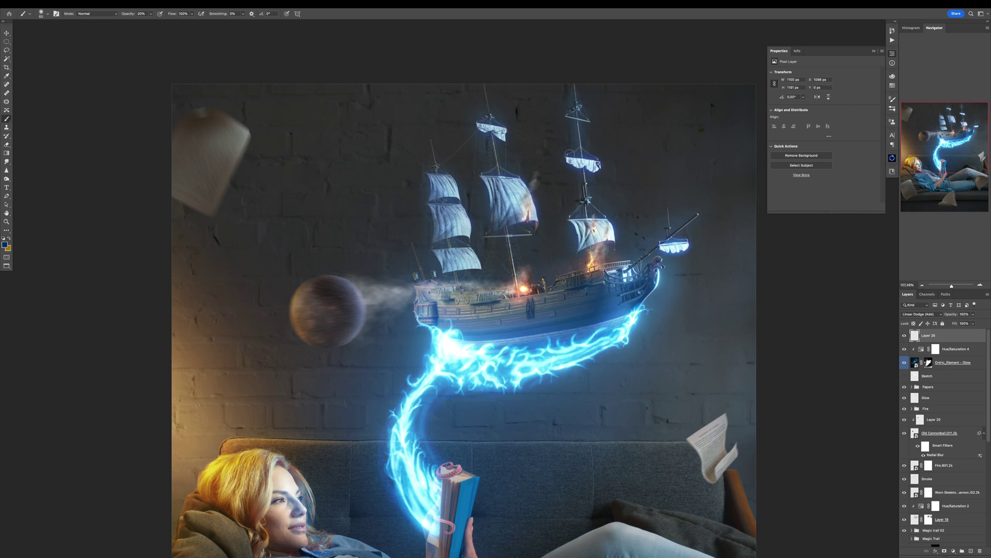
{"action": "scroll", "coordinate": [558, 227], "scroll_direction": "down", "scroll_amount": 2}
Stamp all visible layers into a new layer and, in the Camera Raw filter, set contrast +18, texture +11, clarity +7 and vibrance +15
{"action": "key", "text": "ctrl+shift+alt+e"}
{"action": "key", "text": "ctrl+shift+a"}
{"action": "left_click_drag", "start_coordinate": [856, 176], "coordinate": [862, 176]}
{"action": "left_click_drag", "start_coordinate": [857, 244], "coordinate": [862, 244]}
Adjust the Color Mixer and add a -12 vignette with feather 100 in the Camera Raw filter, and apply it
{"action": "left_click", "coordinate": [839, 320]}
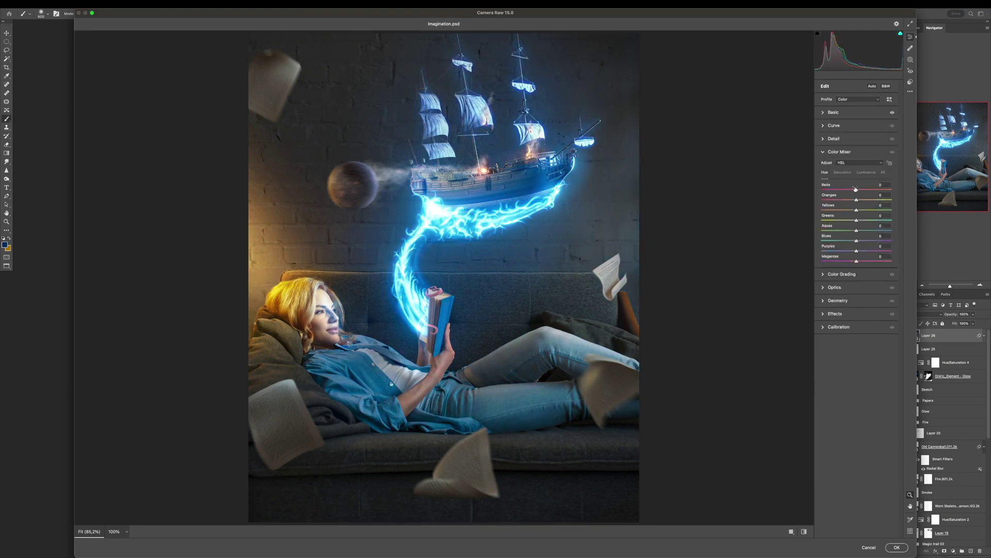
{"action": "left_click", "coordinate": [839, 151]}
{"action": "left_click", "coordinate": [839, 218]}
{"action": "left_click_drag", "start_coordinate": [856, 273], "coordinate": [866, 273]}
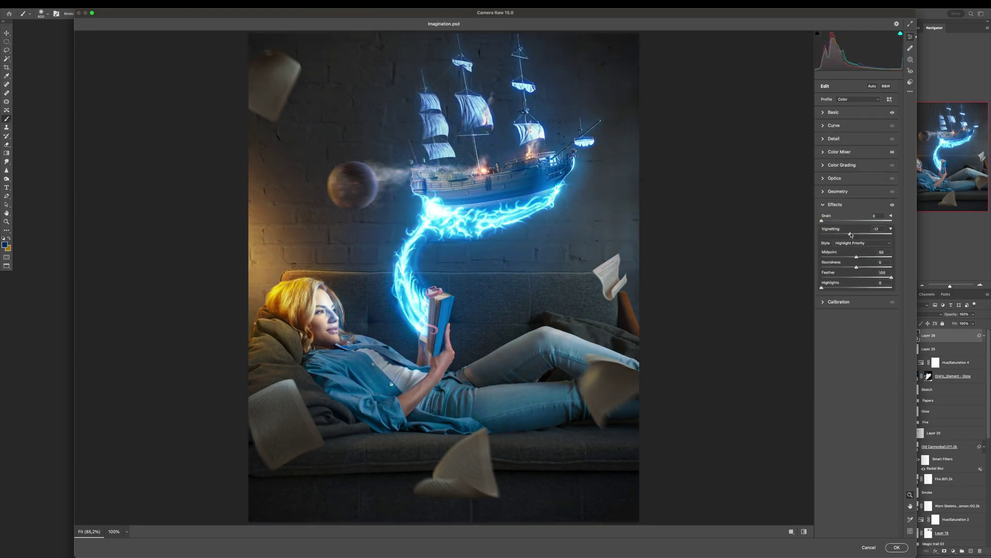
{"action": "left_click", "coordinate": [833, 112]}
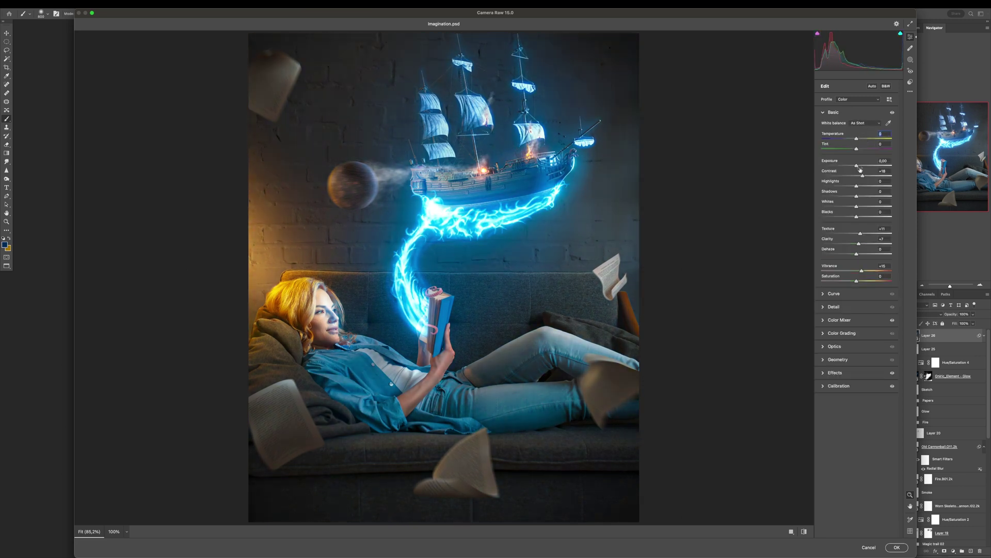
{"action": "key", "text": "Return"}
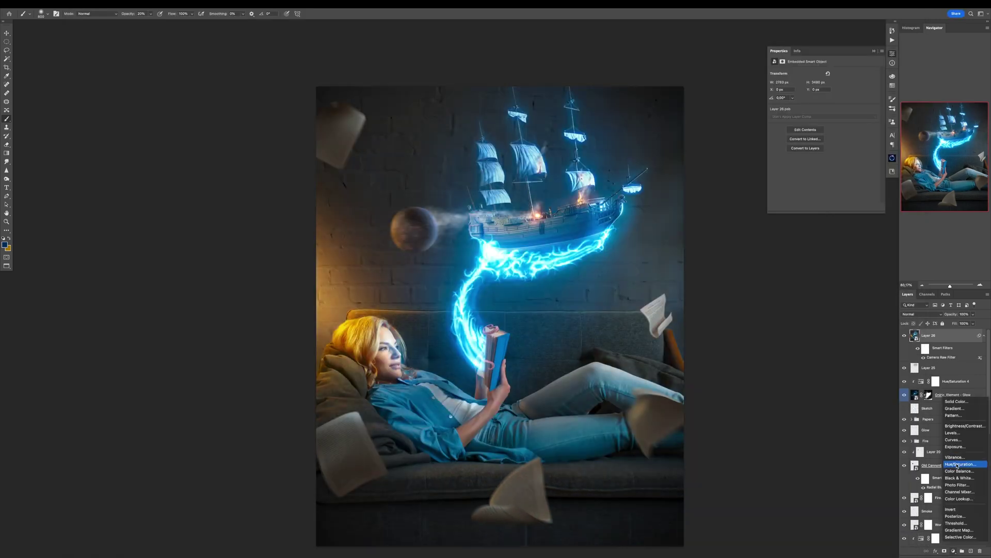